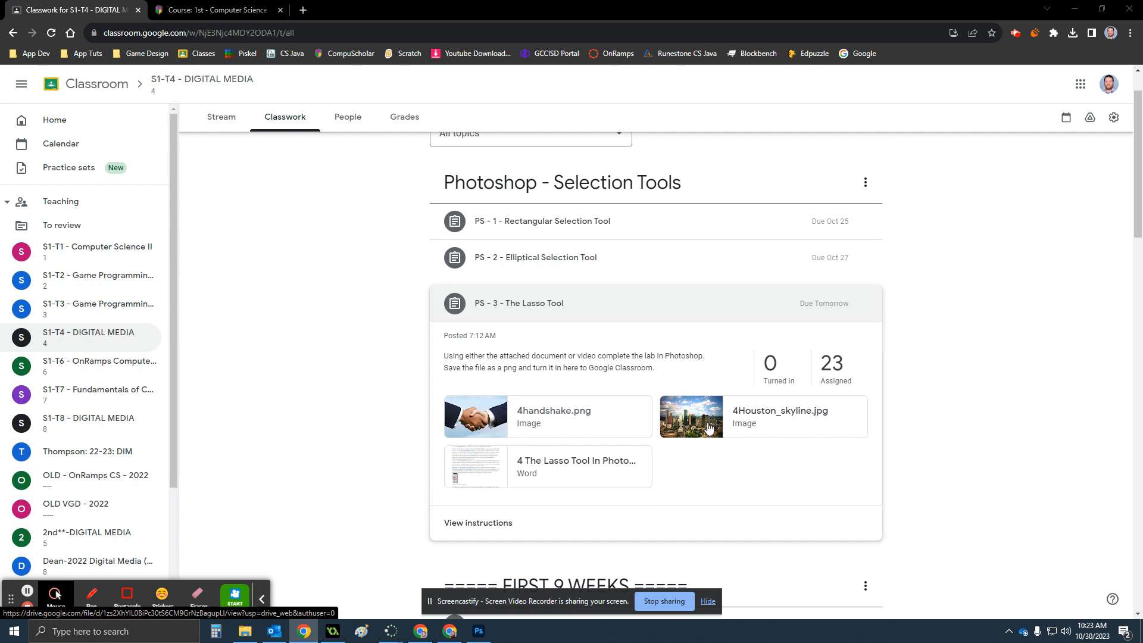
# Preview the 4handshake.png attachment of the Lasso Tool assignment and call up its save dialog, closing both without saving
pyautogui.click(494, 428)
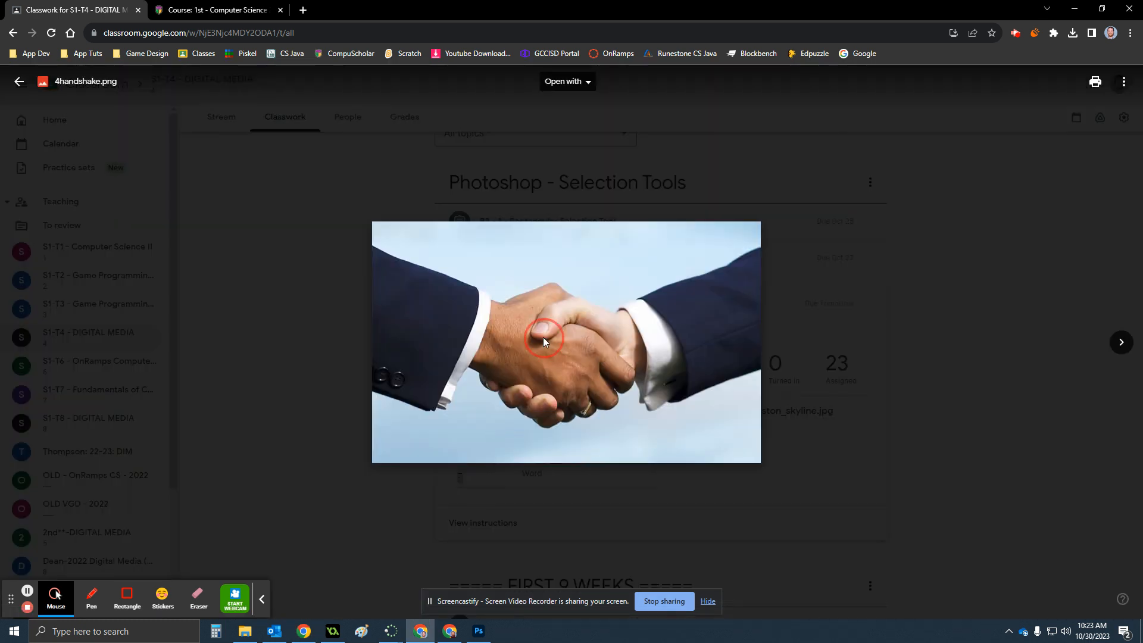
pyautogui.rightClick(543, 337)
pyautogui.click(605, 362)
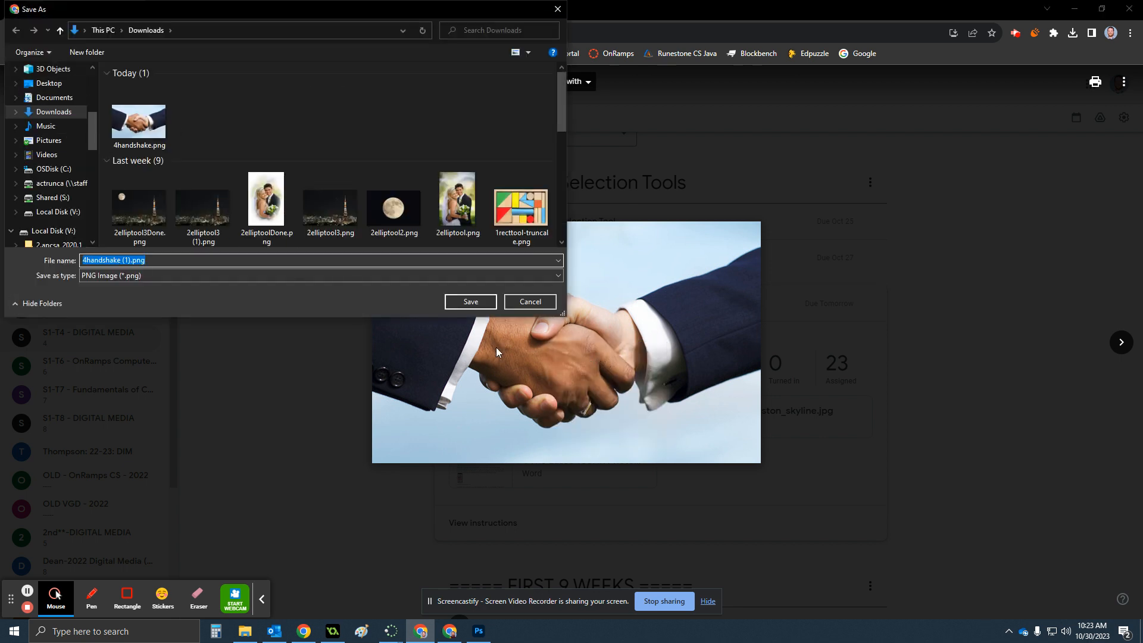
pyautogui.click(523, 309)
pyautogui.click(903, 323)
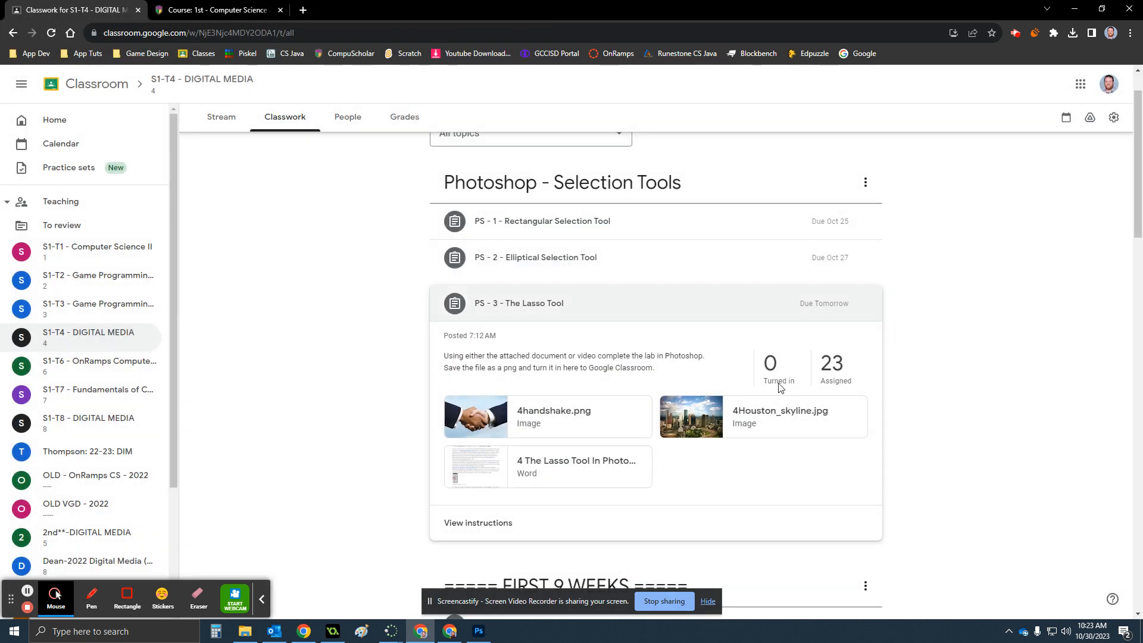
# Preview the 4Houston_skyline.jpg attachment and call up its save dialog for the Downloads folder, cancelling without saving
pyautogui.click(708, 427)
pyautogui.rightClick(654, 338)
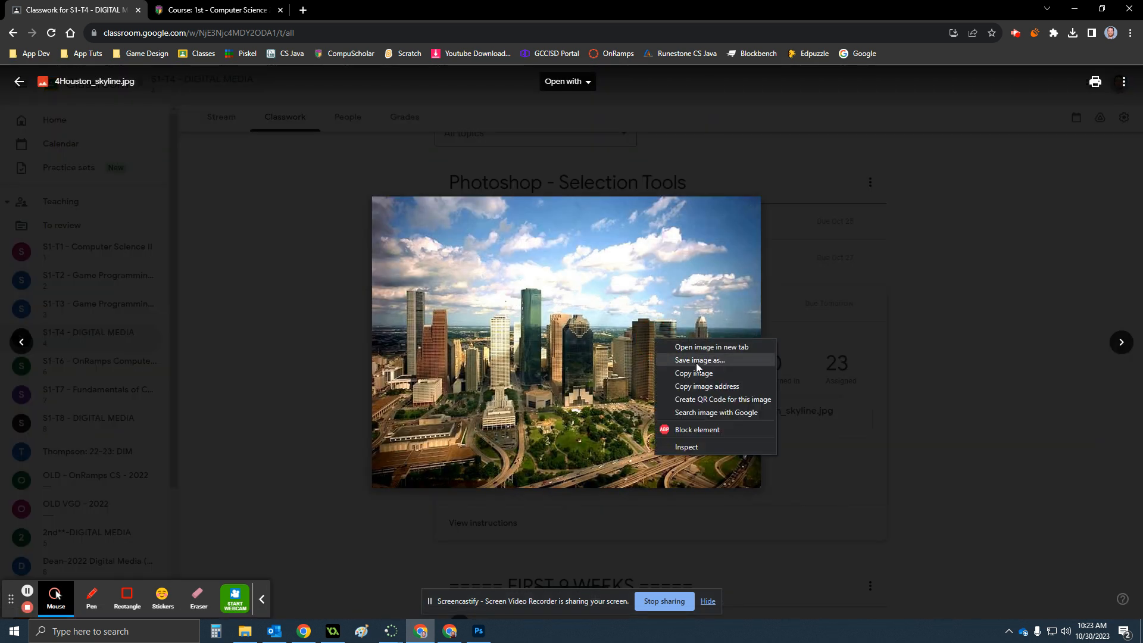
pyautogui.click(705, 365)
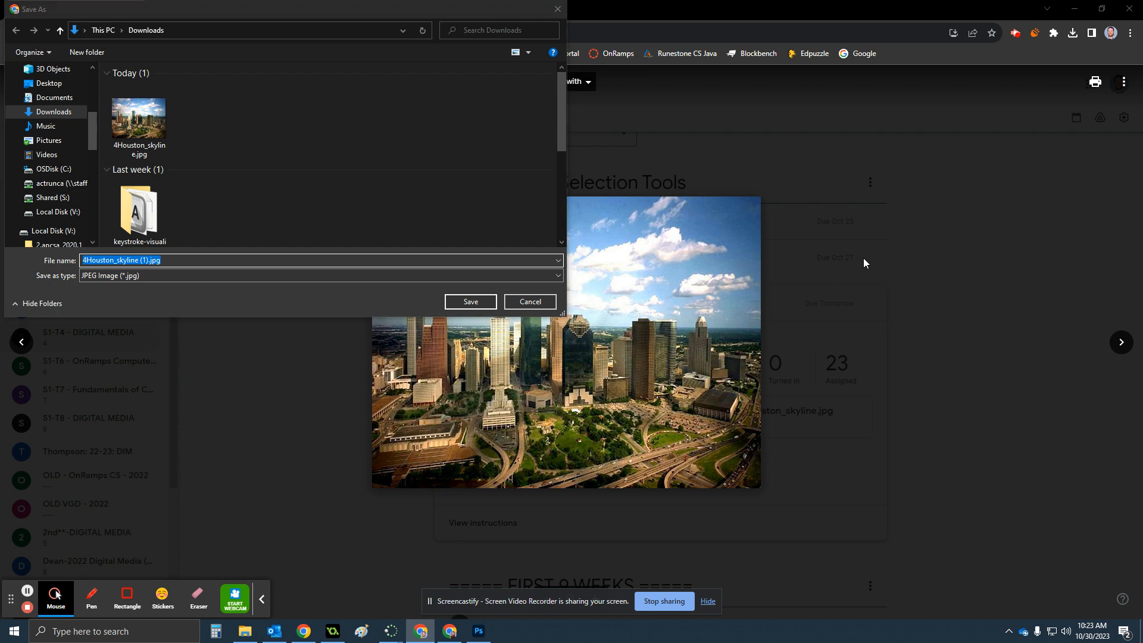
pyautogui.click(530, 302)
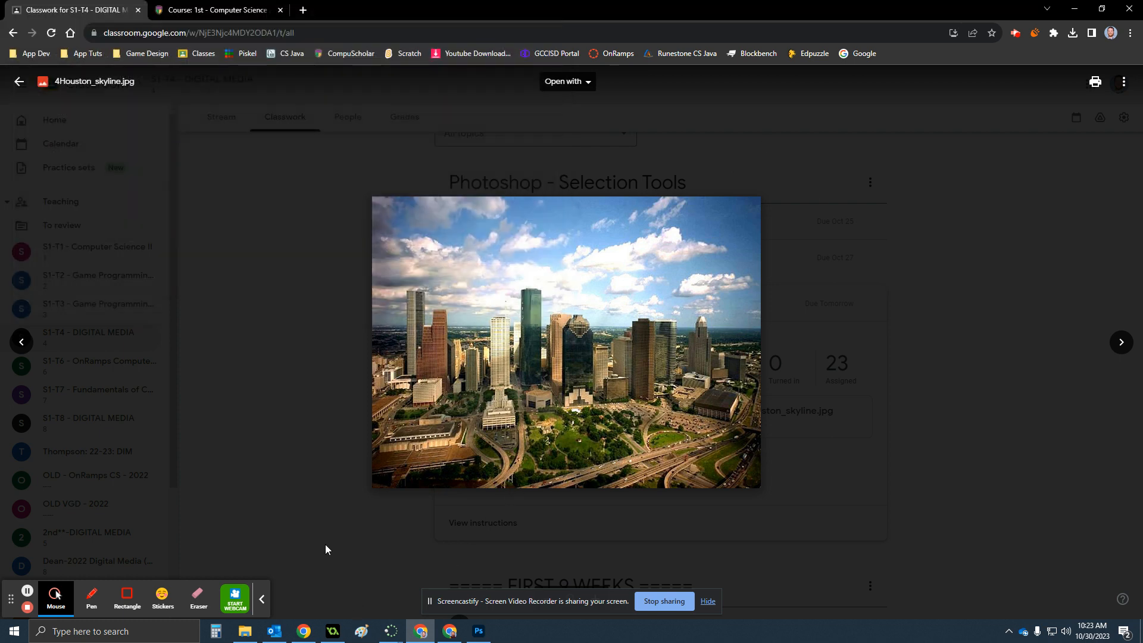
# Switch to Photoshop and select 4Houston_skyline.jpg and 4handshake.png in the file opening dialog, cancelling without opening them again
pyautogui.click(480, 631)
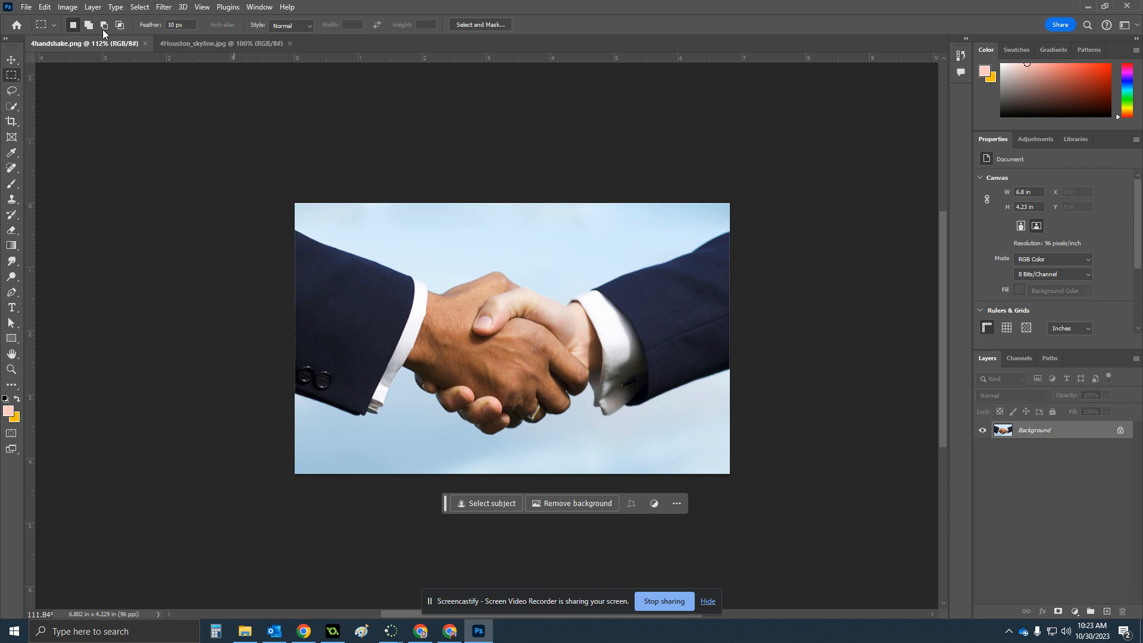
pyautogui.click(25, 8)
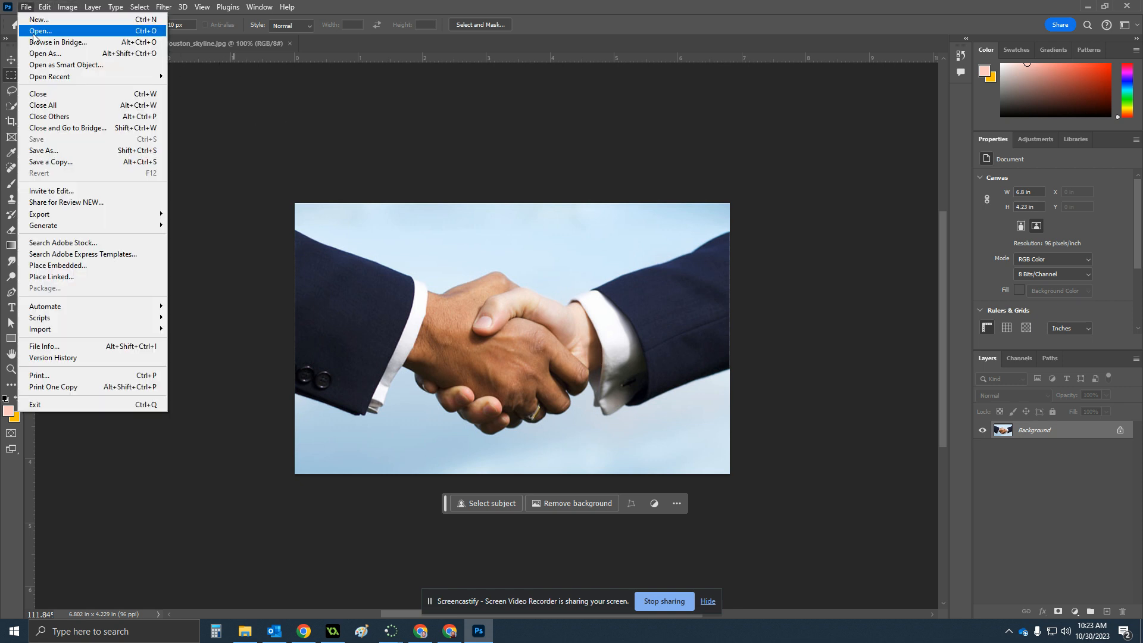
pyautogui.click(34, 32)
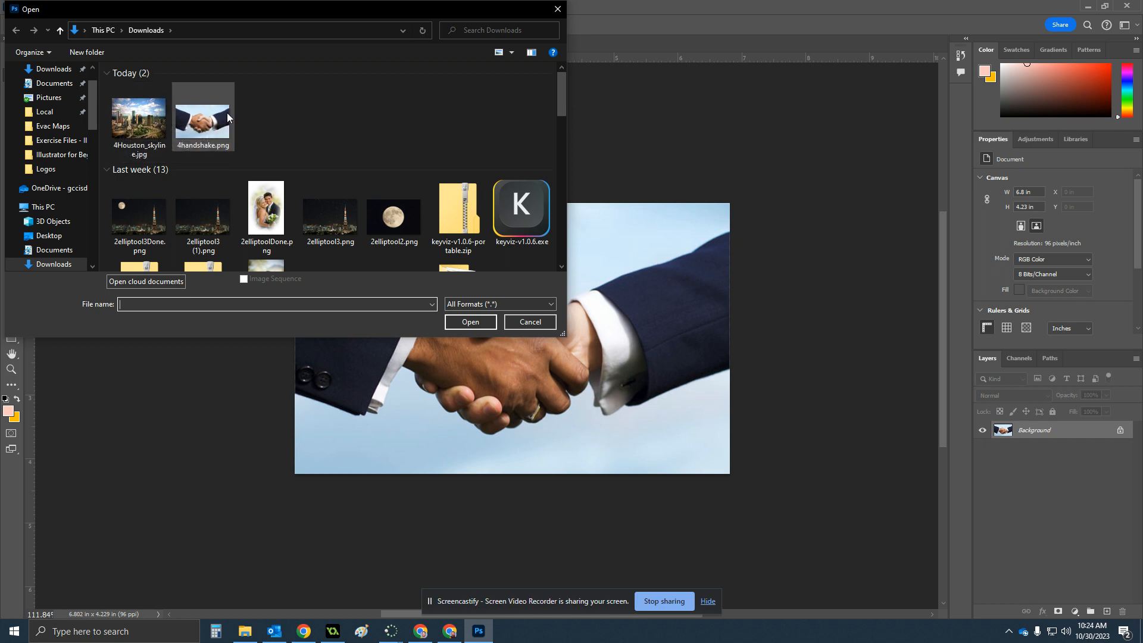
pyautogui.moveTo(273, 149); pyautogui.dragTo(132, 128)
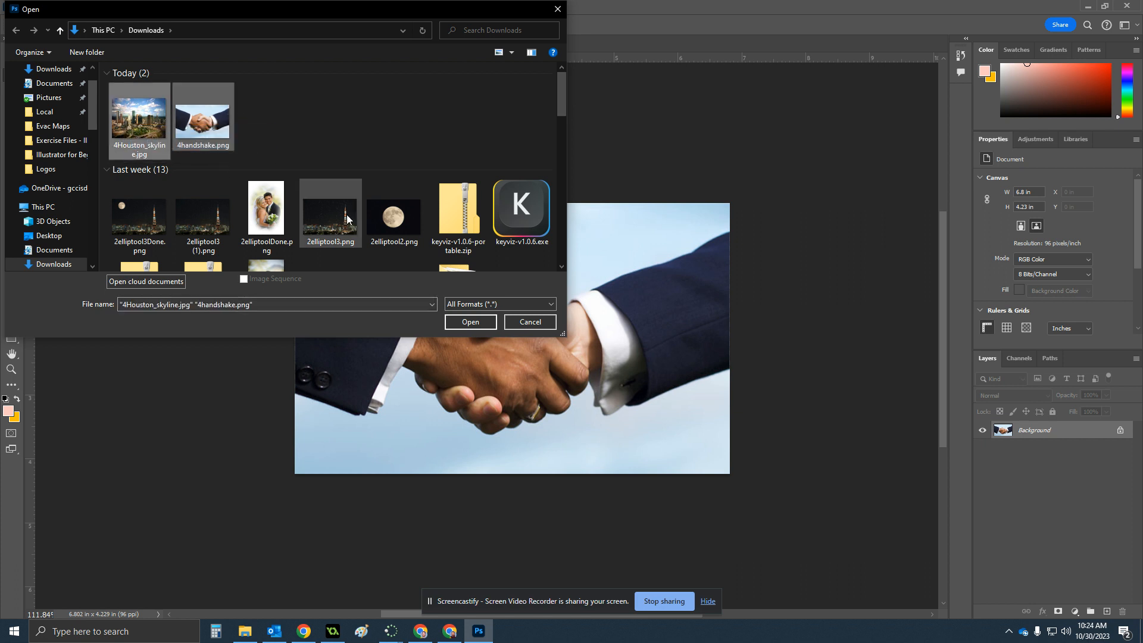
pyautogui.click(512, 319)
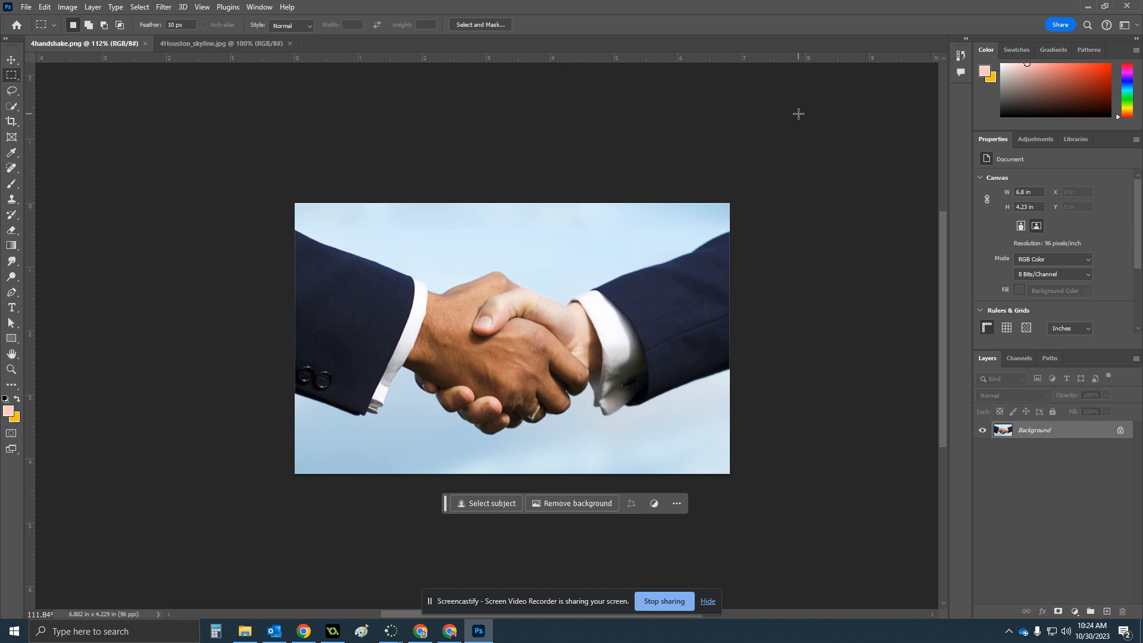
# View the open 4Houston_skyline.jpg and 4handshake.png documents in turn, ending on the handshake image
pyautogui.click(212, 39)
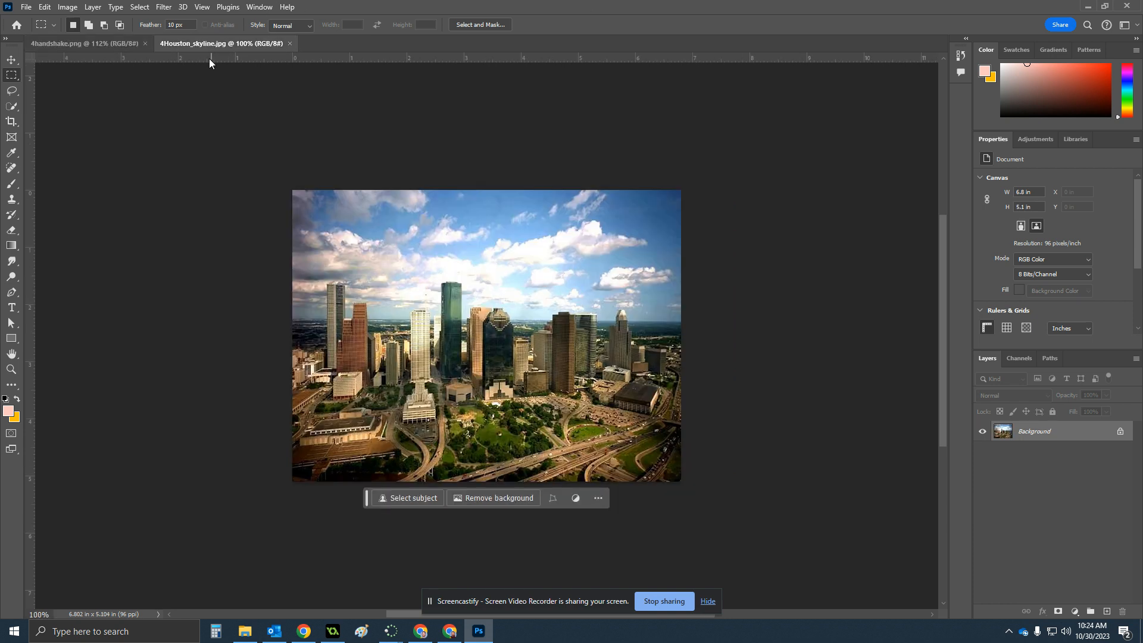
pyautogui.click(110, 45)
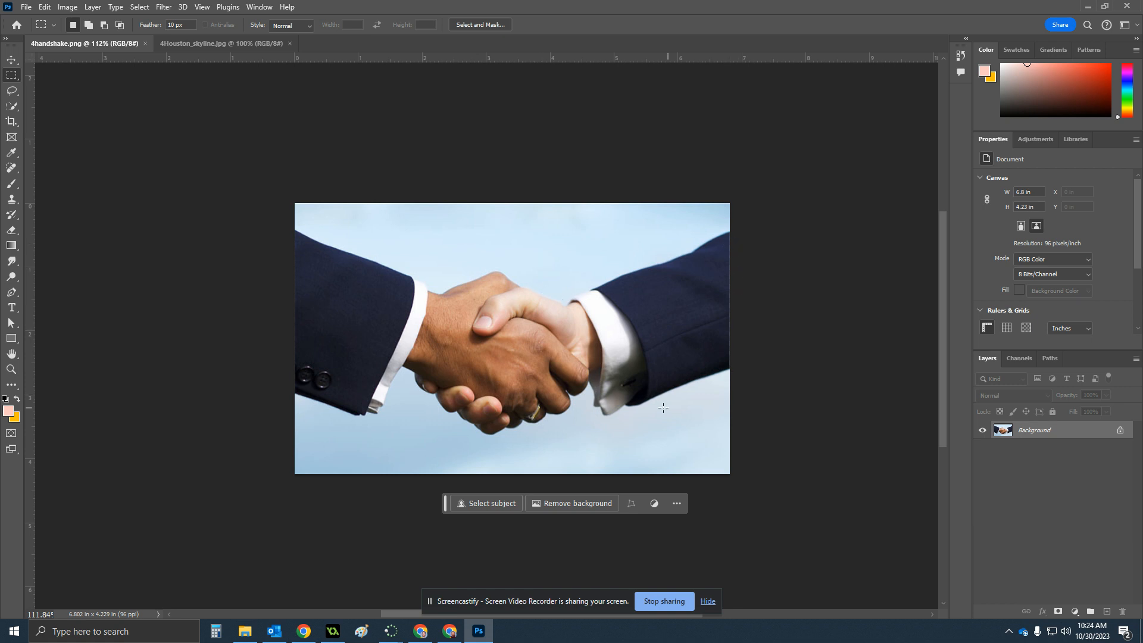
pyautogui.click(223, 43)
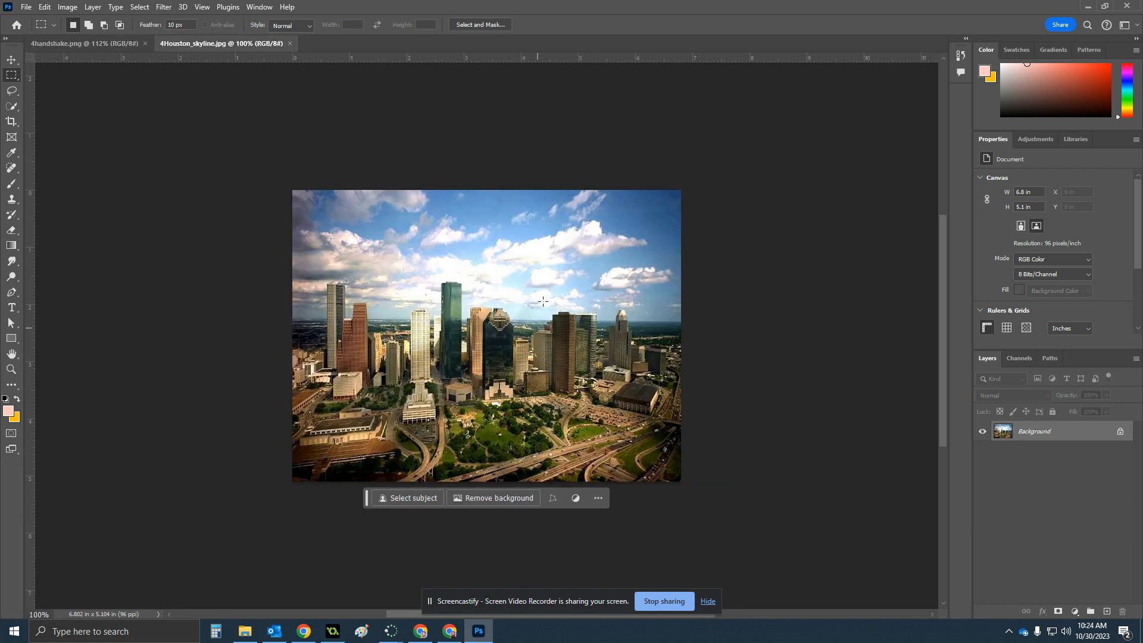
pyautogui.click(93, 42)
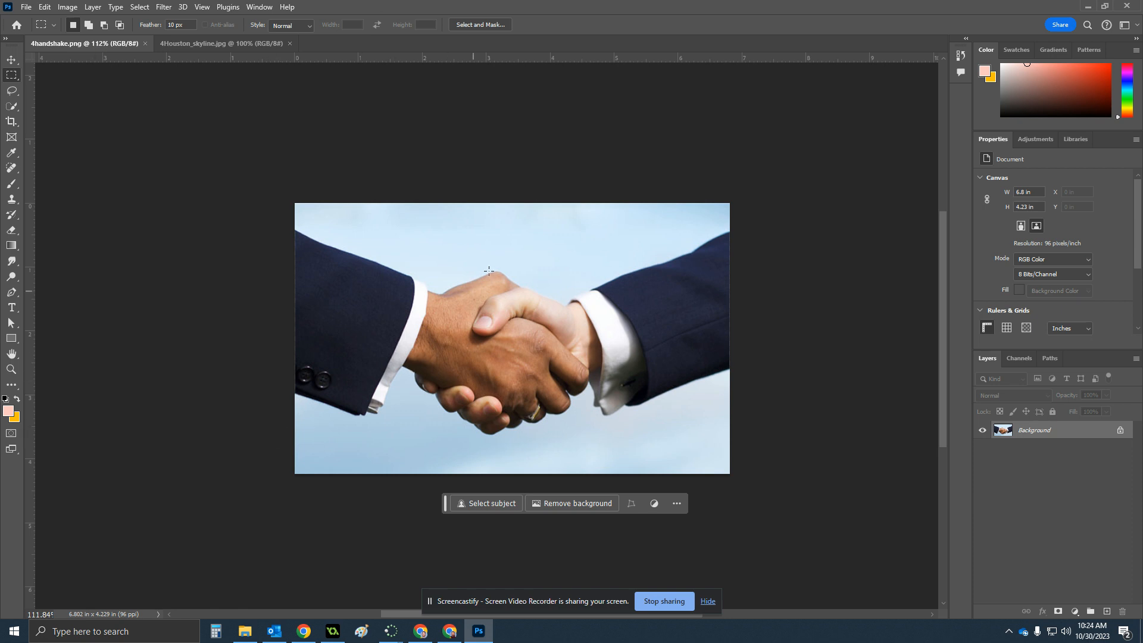
# Zoom and pan around the handshake image to examine the clasped hands and both sleeves up close
pyautogui.keyDown('alt'); pyautogui.scroll(1, 452, 324); pyautogui.keyUp('alt')
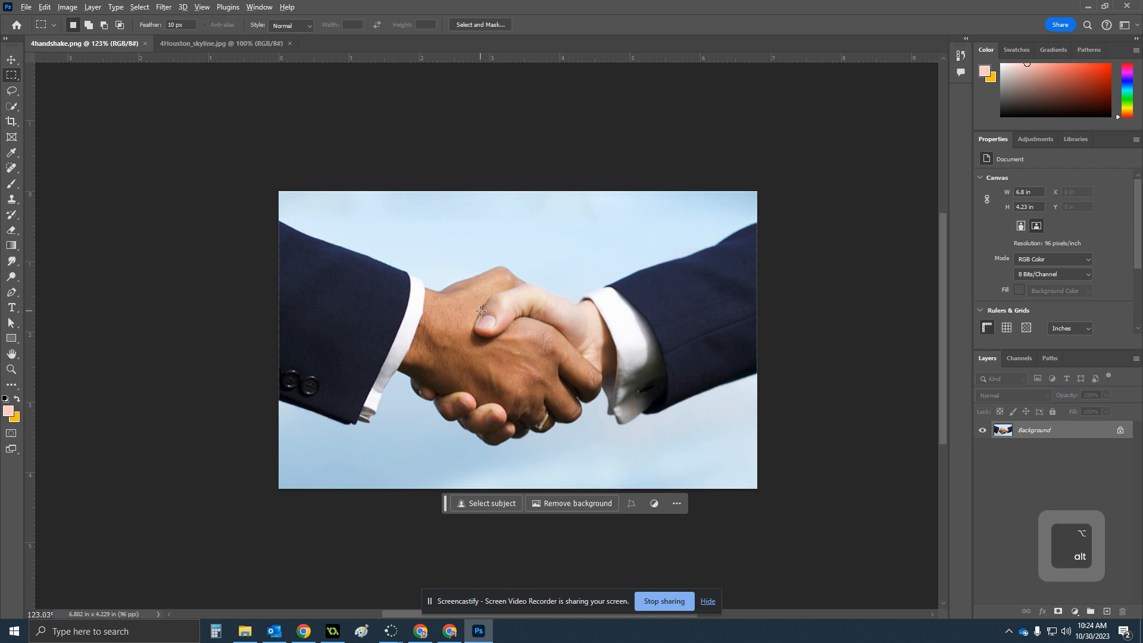
pyautogui.keyDown('alt'); pyautogui.scroll(4, 483, 349); pyautogui.keyUp('alt')
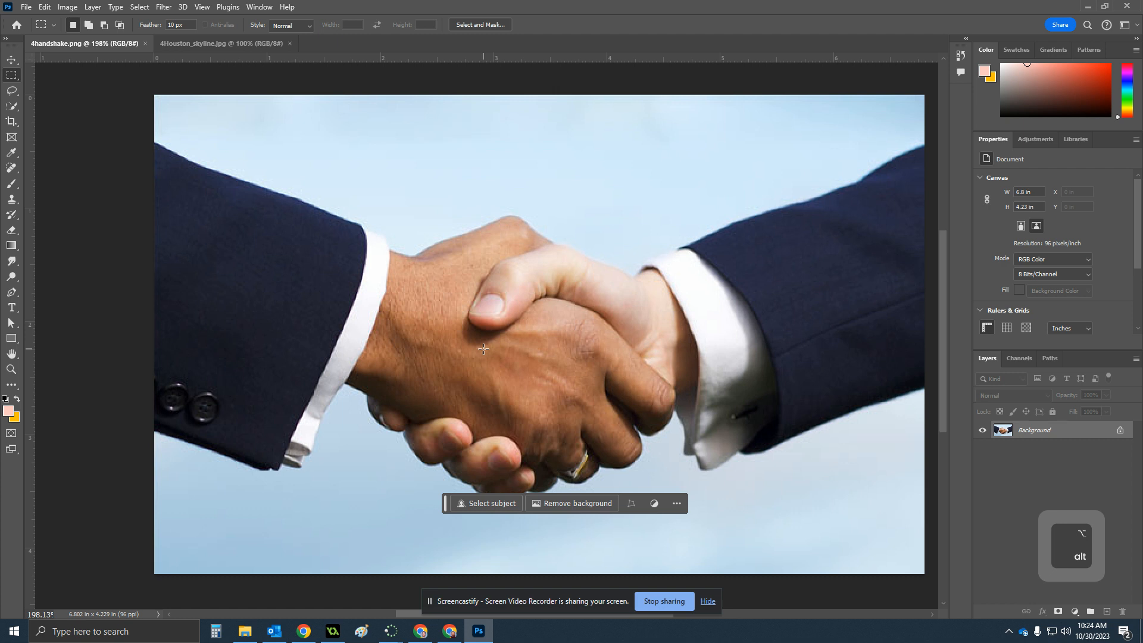
pyautogui.scroll(1, 483, 349)
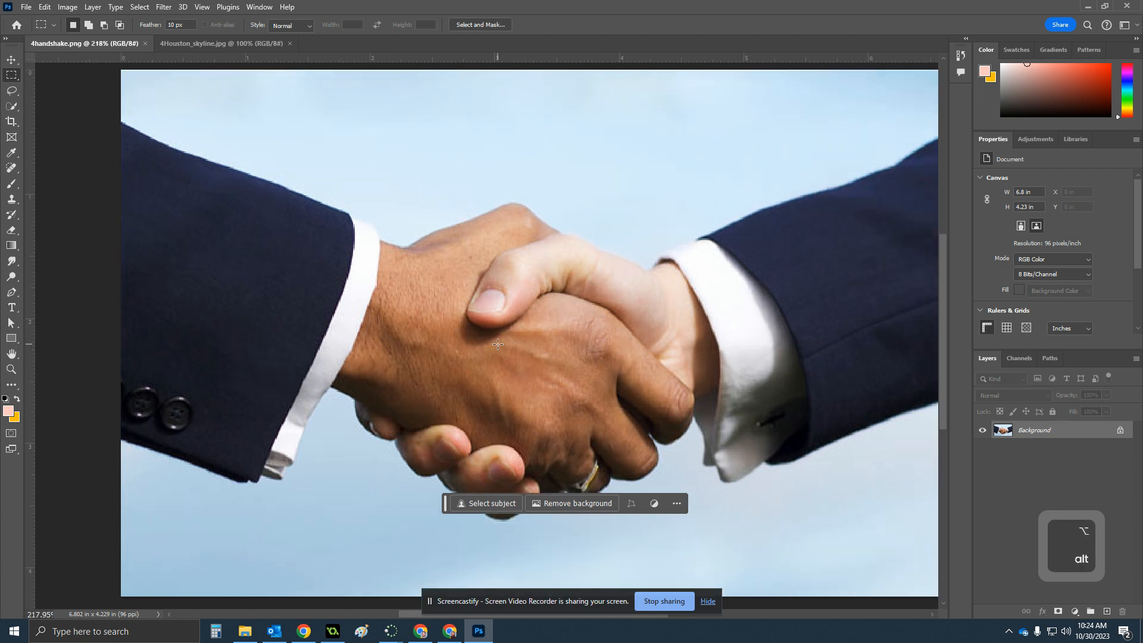
pyautogui.press('space')
pyautogui.moveTo(623, 294); pyautogui.dragTo(572, 287)
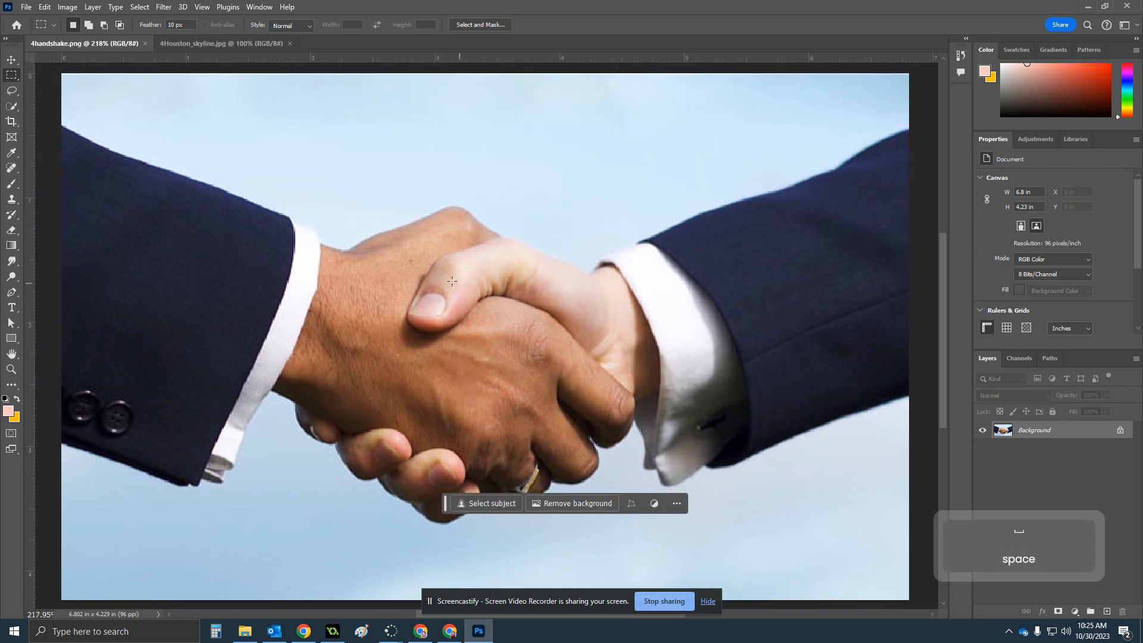
pyautogui.scroll(-3, 516, 241)
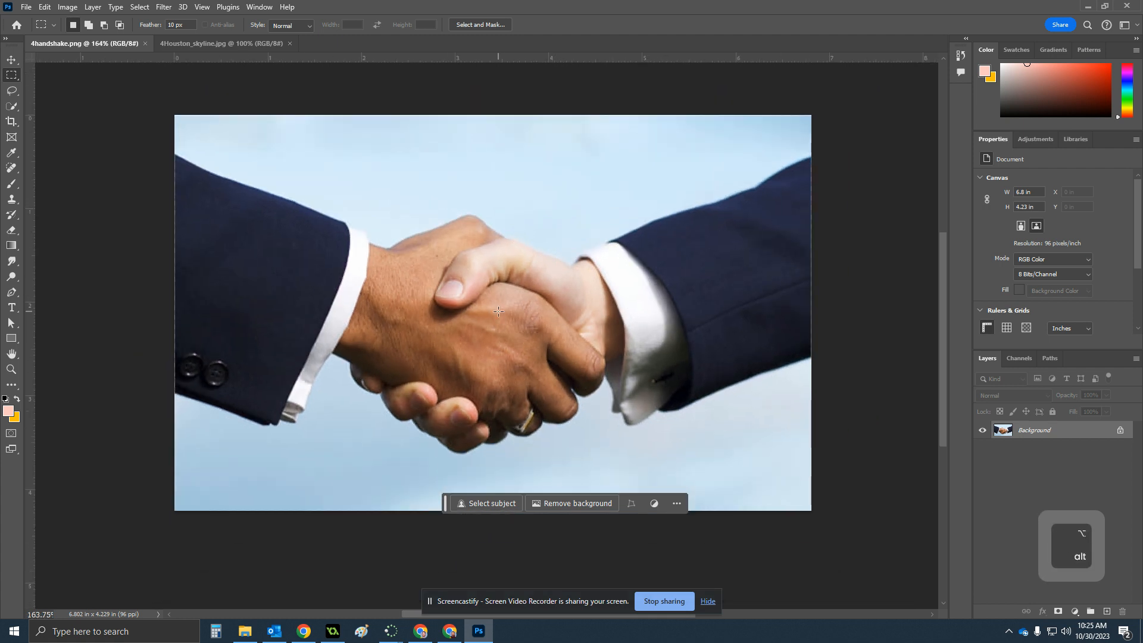
pyautogui.scroll(3, 498, 310)
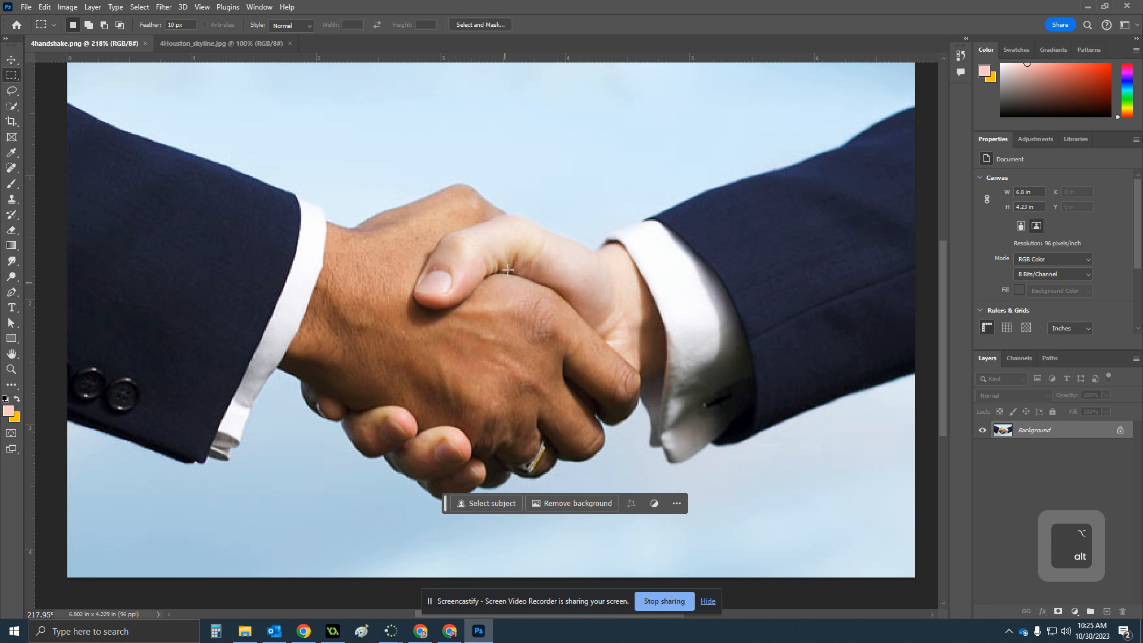
pyautogui.press('space')
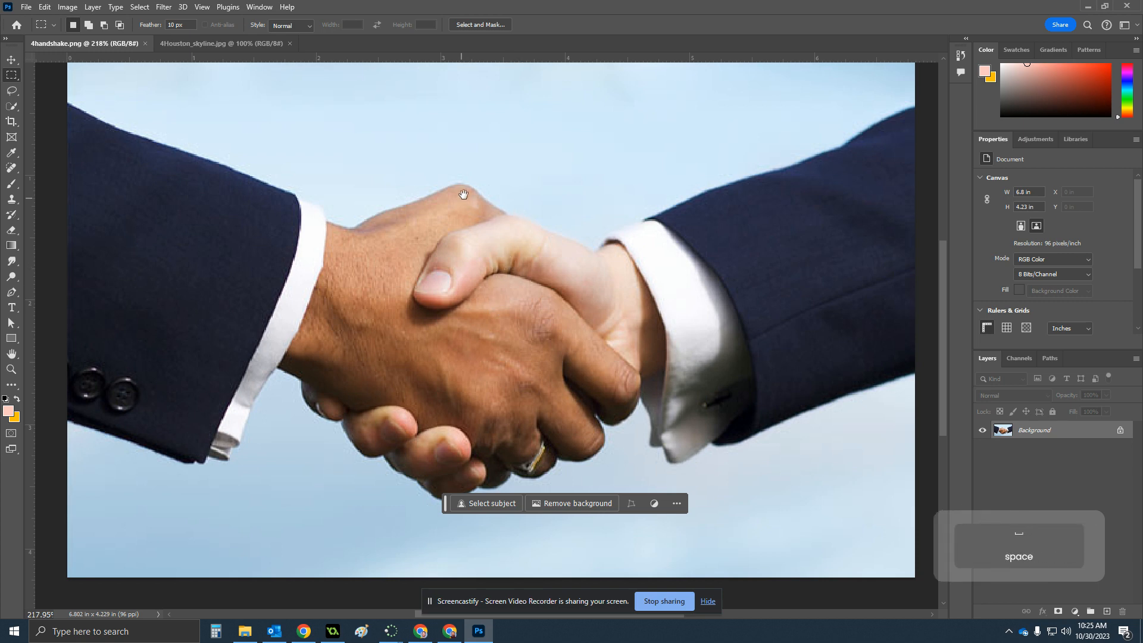
pyautogui.moveTo(495, 188); pyautogui.dragTo(488, 212)
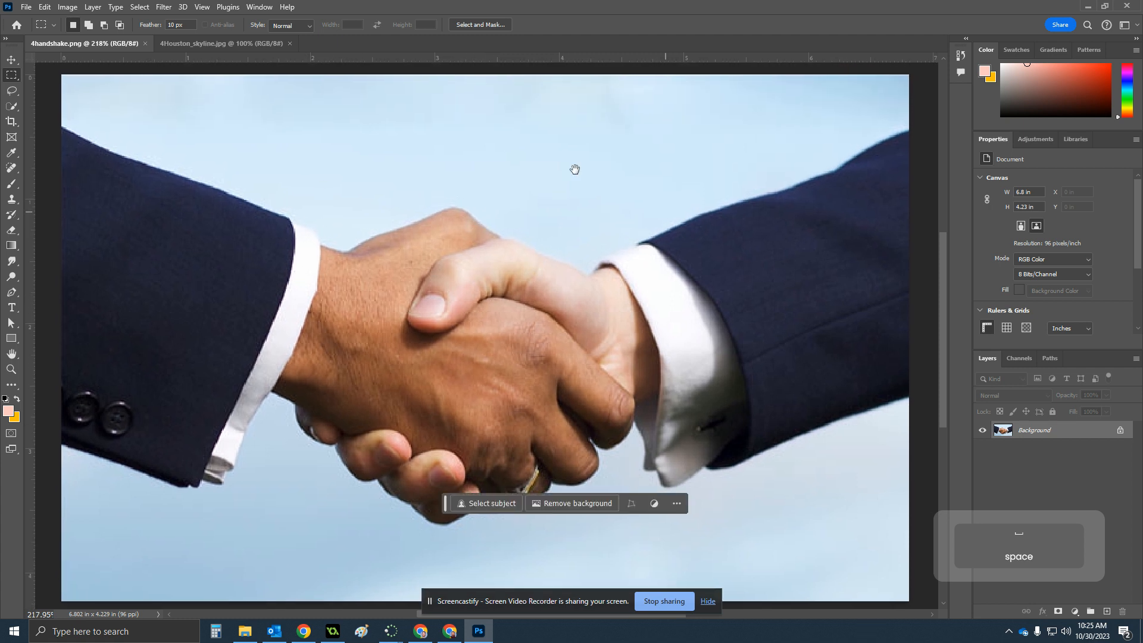
# Activate the freehand Lasso Tool from the group of lasso selection tools
pyautogui.click(14, 94)
pyautogui.rightClick(14, 94)
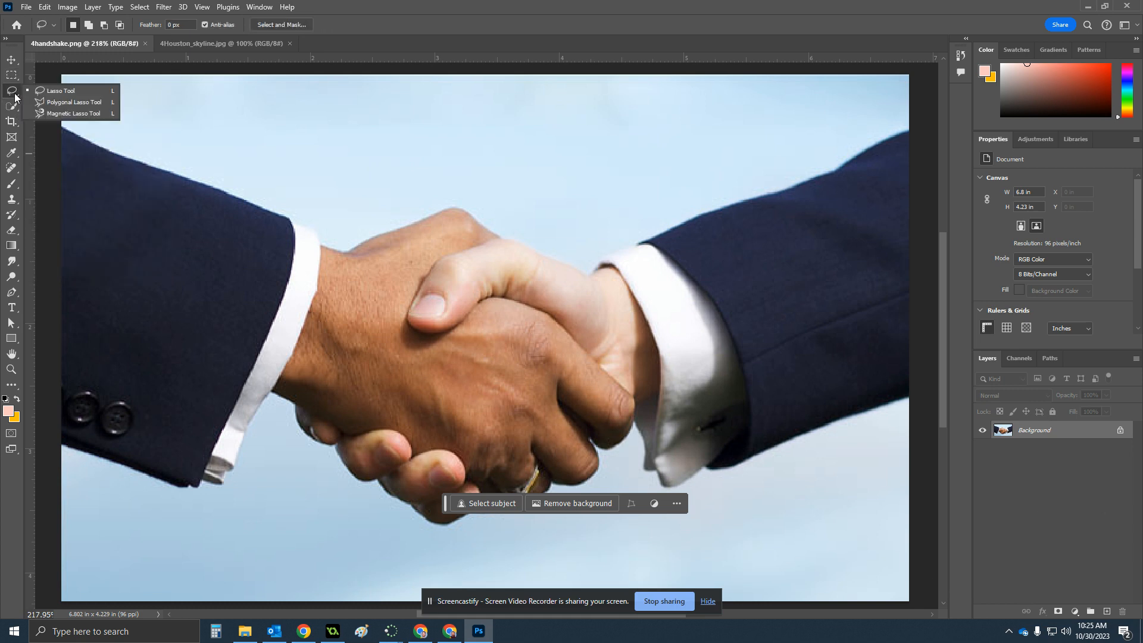
pyautogui.click(49, 91)
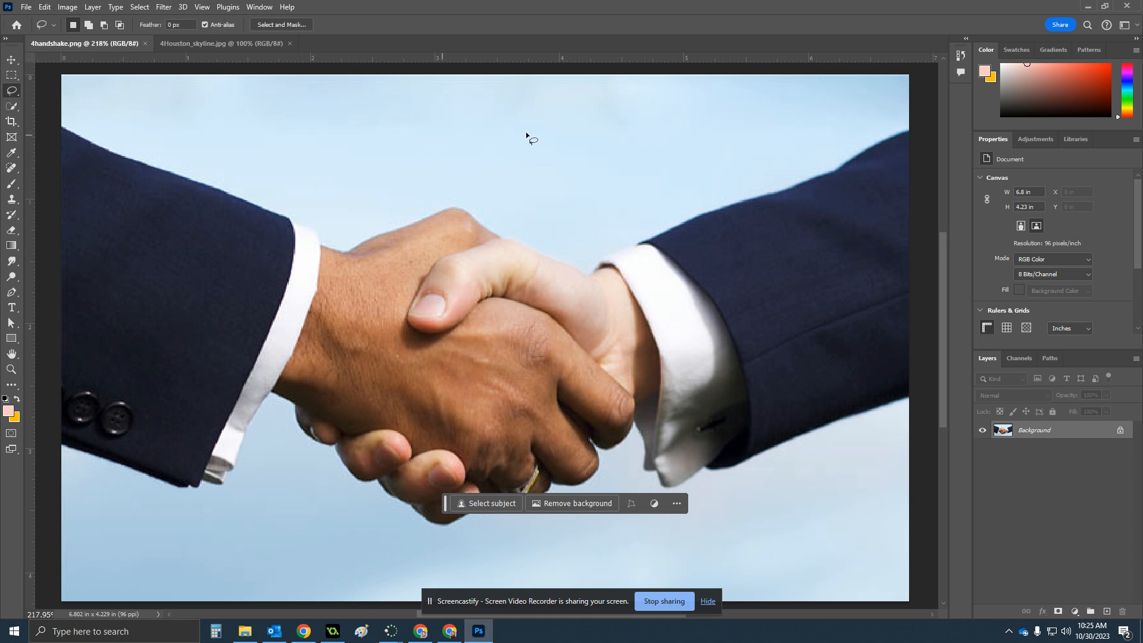
# Draw a trial freehand lasso selection around the left sleeve and part of the hands, and deselect it
pyautogui.moveTo(216, 228)
pyautogui.mouseDown()
pyautogui.moveTo(554, 190)
pyautogui.moveTo(605, 252)
pyautogui.moveTo(587, 331)
pyautogui.moveTo(174, 394)
pyautogui.moveTo(118, 227)
pyautogui.moveTo(194, 211)
pyautogui.moveTo(217, 233)
pyautogui.mouseUp()
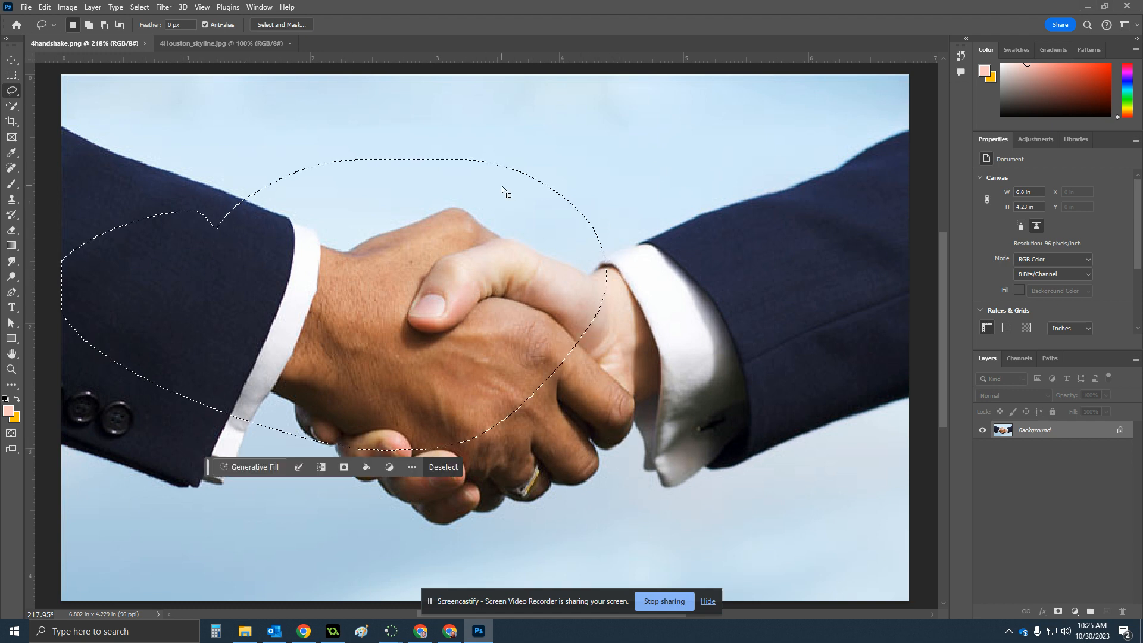
pyautogui.click(570, 150)
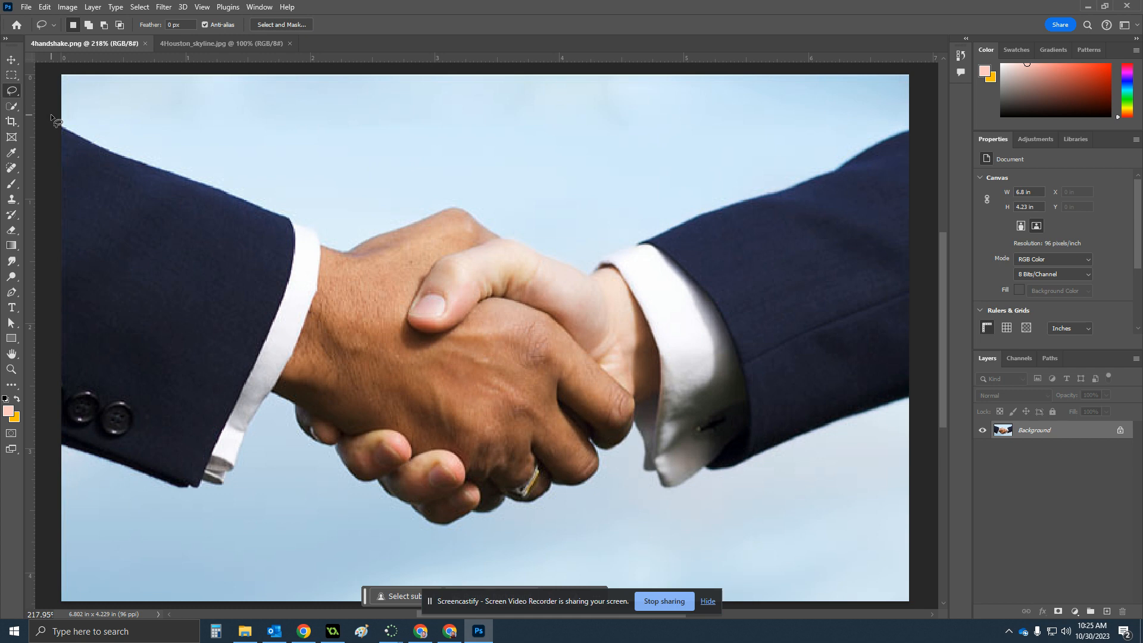
# Trace a rough closed lasso selection around both arms and the clasped hands, from the image's left edge to its right edge and back
pyautogui.moveTo(56, 119); pyautogui.dragTo(158, 159)
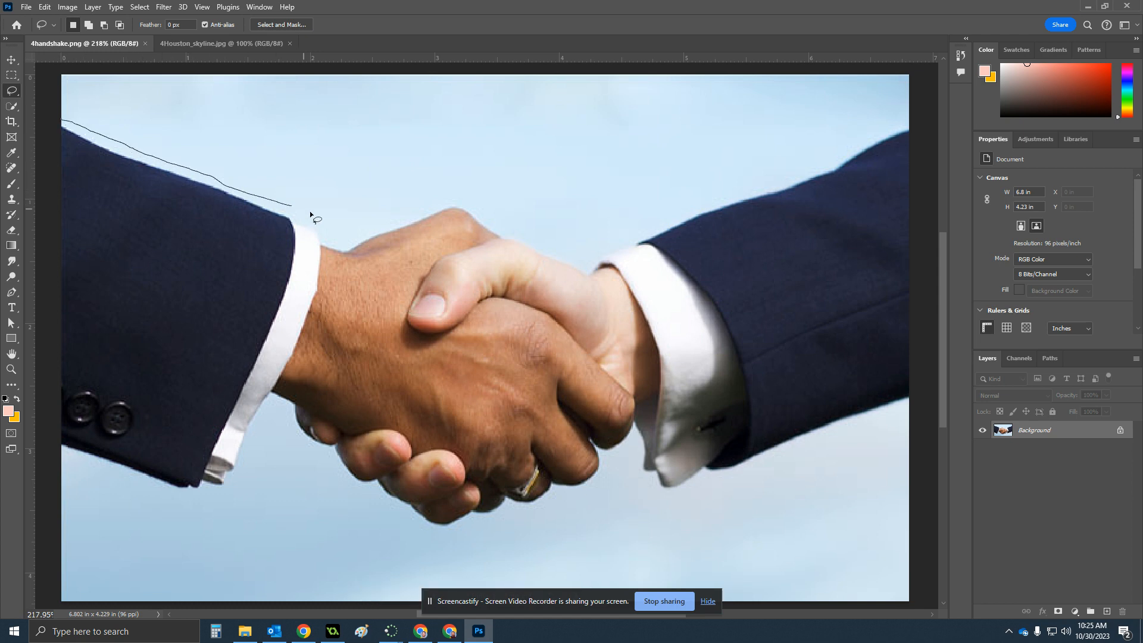
pyautogui.moveTo(340, 248); pyautogui.dragTo(382, 237)
pyautogui.moveTo(475, 220)
pyautogui.mouseDown()
pyautogui.moveTo(584, 263)
pyautogui.moveTo(684, 206)
pyautogui.mouseUp()
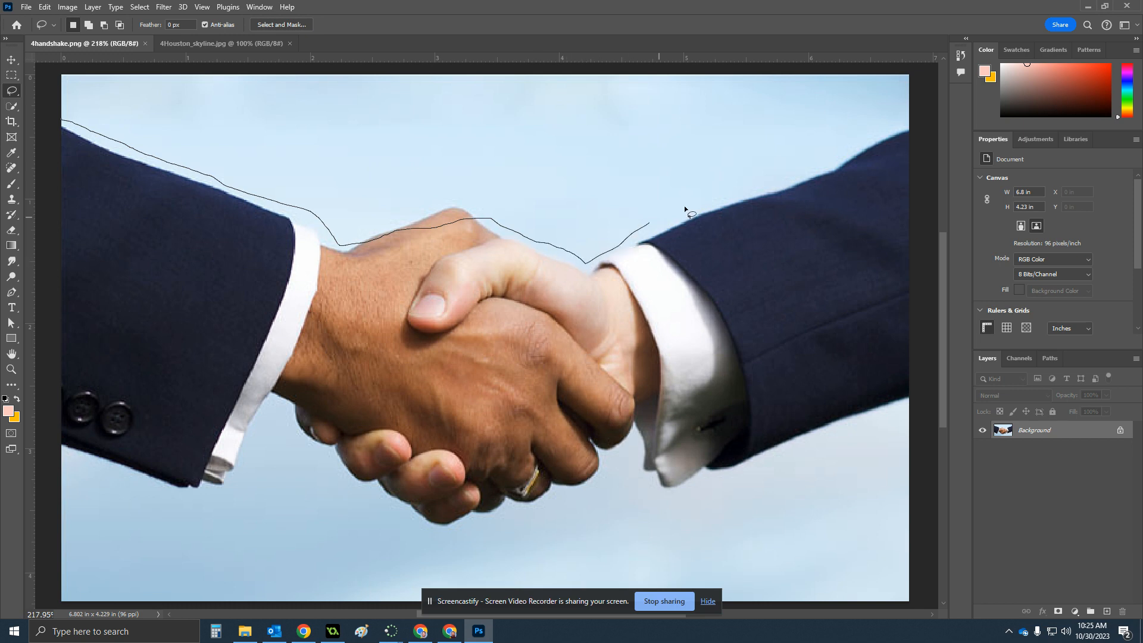
pyautogui.moveTo(868, 143)
pyautogui.mouseDown()
pyautogui.moveTo(900, 125)
pyautogui.moveTo(926, 148)
pyautogui.moveTo(943, 261)
pyautogui.moveTo(938, 355)
pyautogui.moveTo(907, 406)
pyautogui.moveTo(730, 473)
pyautogui.mouseUp()
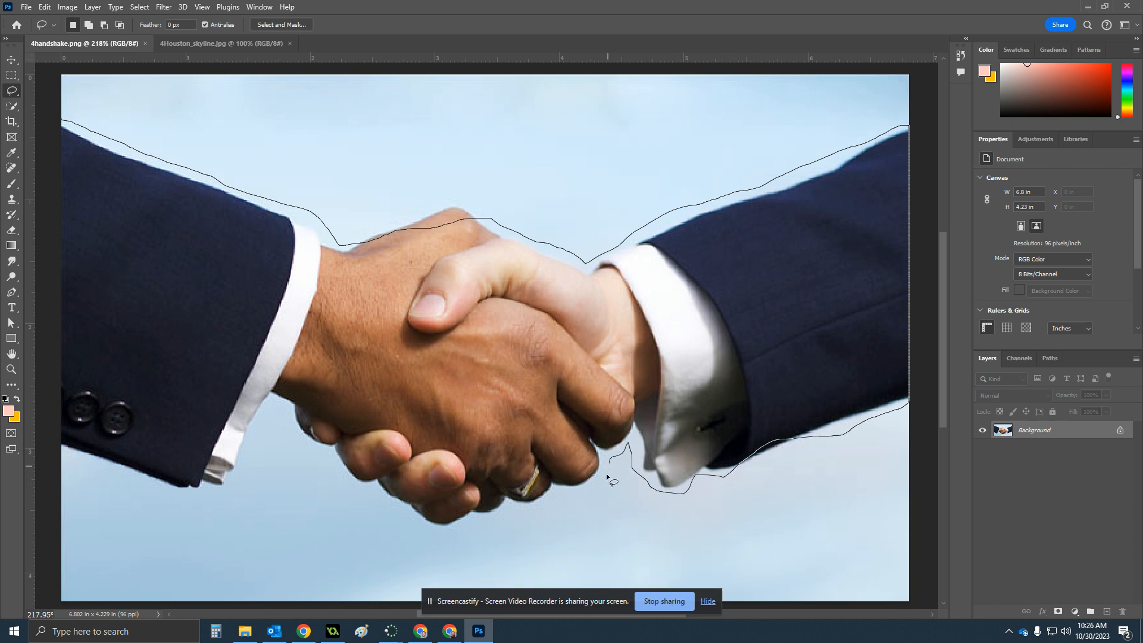
pyautogui.moveTo(579, 493); pyautogui.dragTo(526, 513)
pyautogui.moveTo(391, 489); pyautogui.dragTo(377, 483)
pyautogui.moveTo(312, 446)
pyautogui.mouseDown()
pyautogui.moveTo(287, 407)
pyautogui.moveTo(253, 449)
pyautogui.mouseUp()
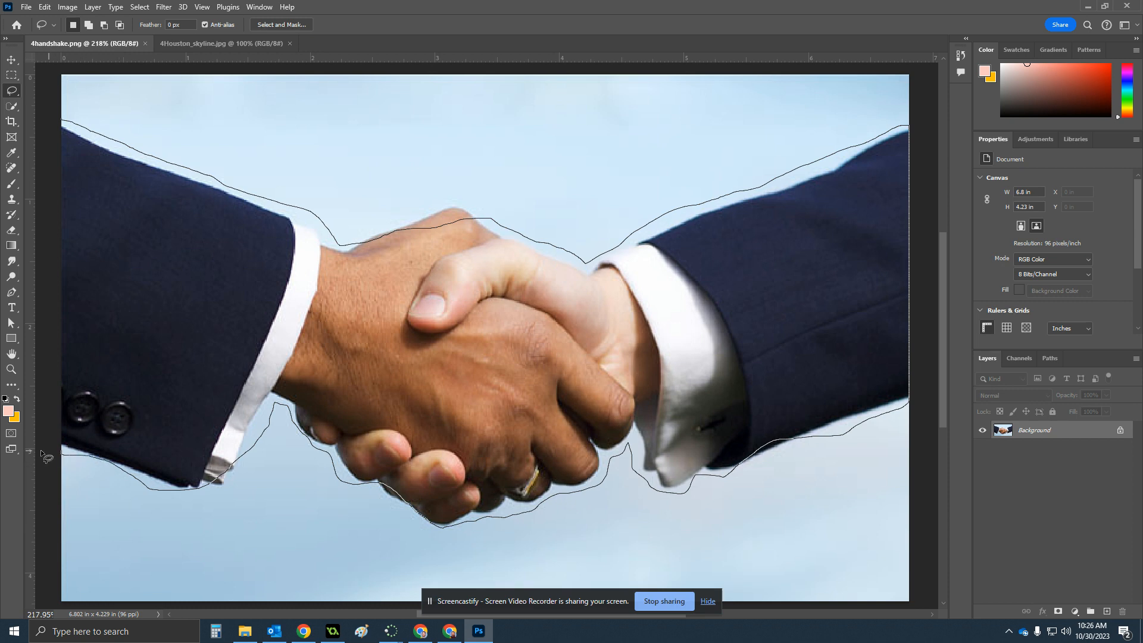
pyautogui.moveTo(41, 454); pyautogui.dragTo(41, 454)
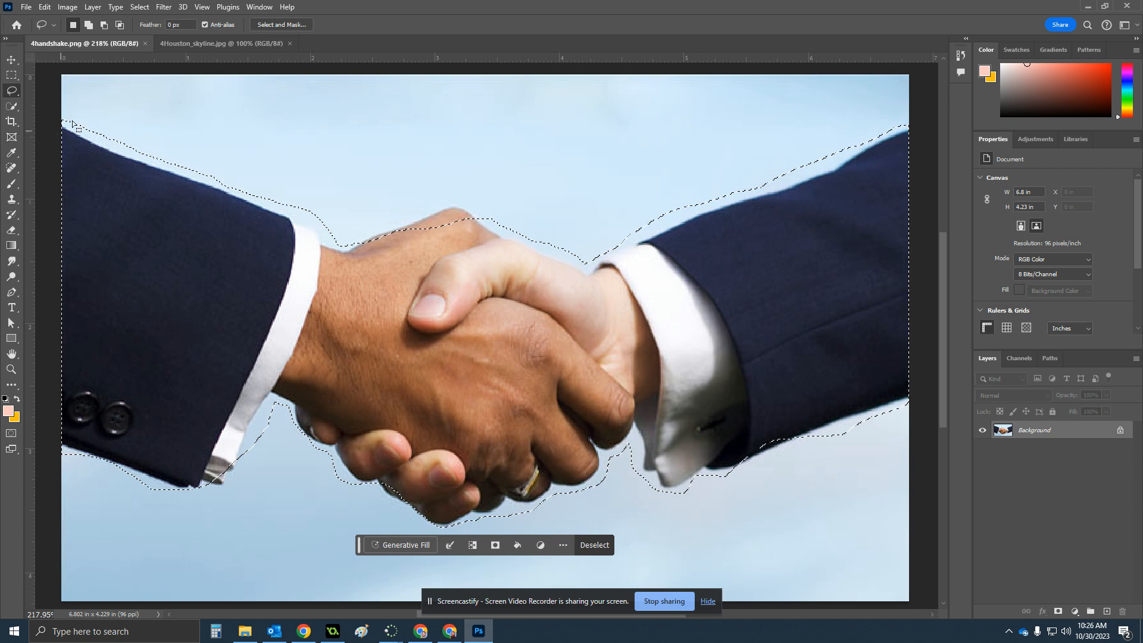
# Subtract the sky strip above the left sleeve from the lasso selection, starting at the image's left edge and following the fabric closely
pyautogui.press('alt')
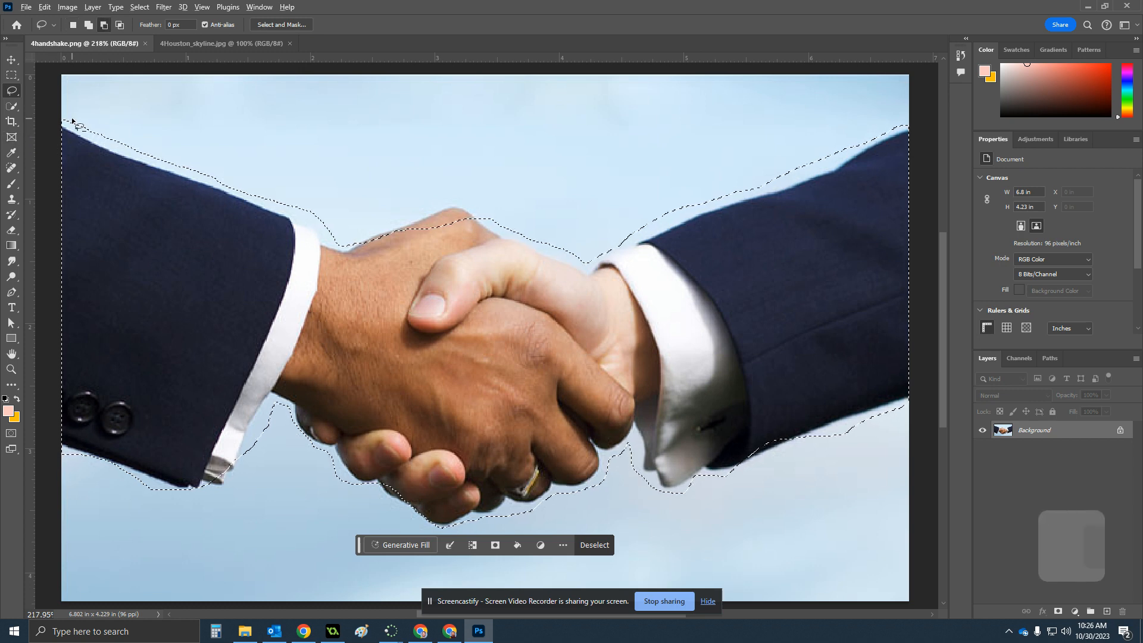
pyautogui.scroll(5, 62, 125)
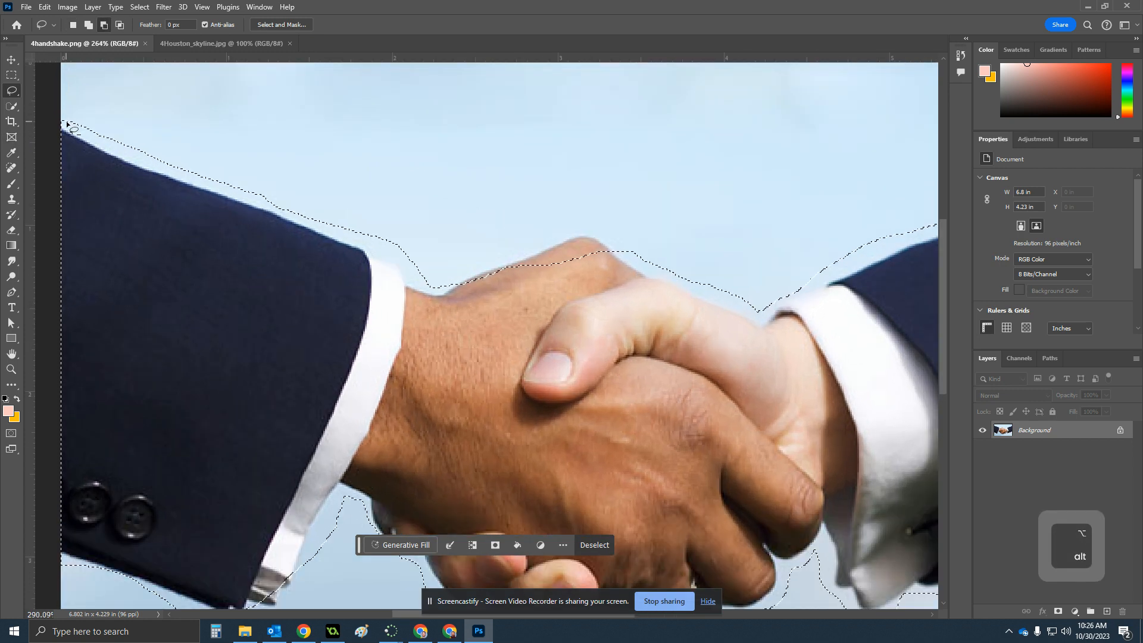
pyautogui.scroll(2, 67, 126)
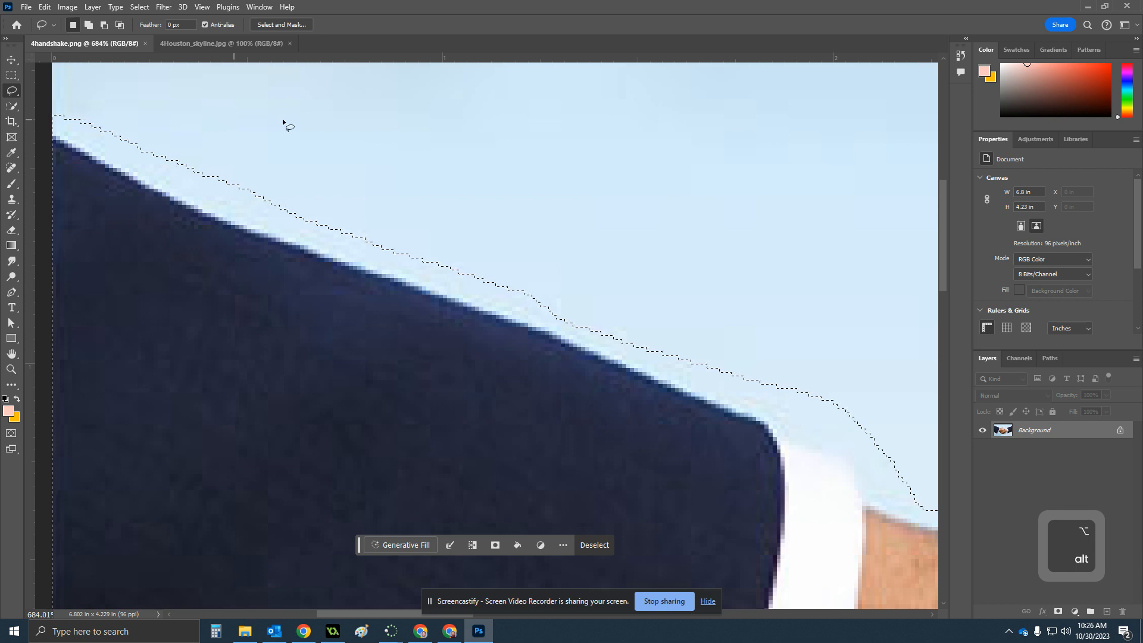
pyautogui.press('shift')
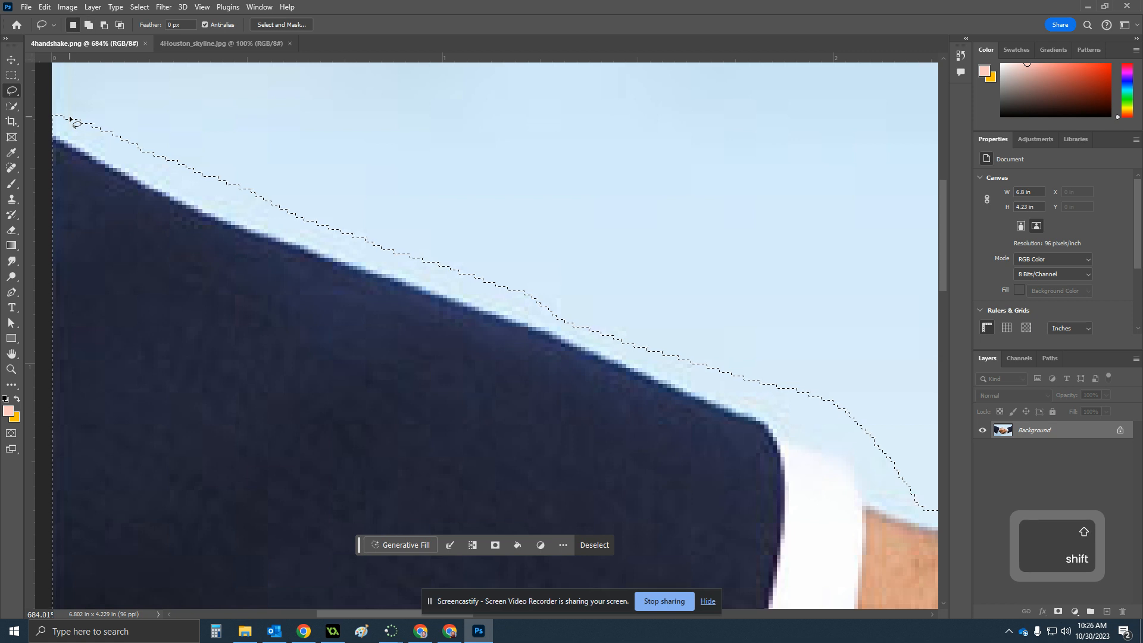
pyautogui.press('alt')
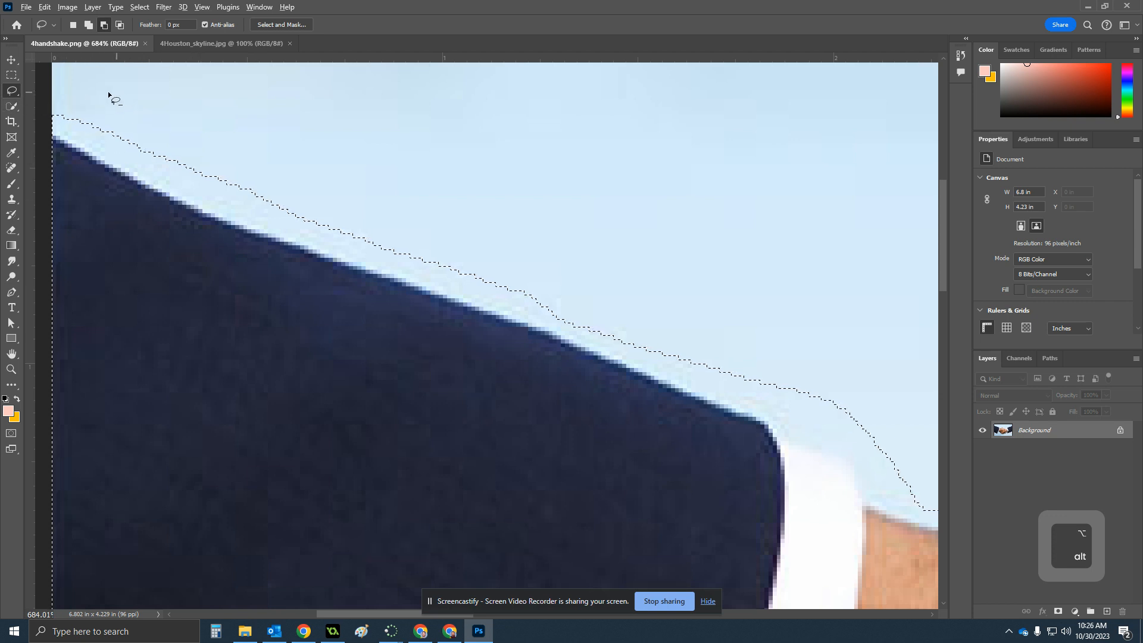
pyautogui.moveTo(57, 135)
pyautogui.mouseDown()
pyautogui.moveTo(233, 224)
pyautogui.moveTo(314, 227)
pyautogui.moveTo(344, 147)
pyautogui.moveTo(272, 111)
pyautogui.moveTo(142, 109)
pyautogui.mouseUp()
pyautogui.moveTo(123, 159); pyautogui.dragTo(76, 144)
pyautogui.moveTo(131, 103); pyautogui.dragTo(131, 102)
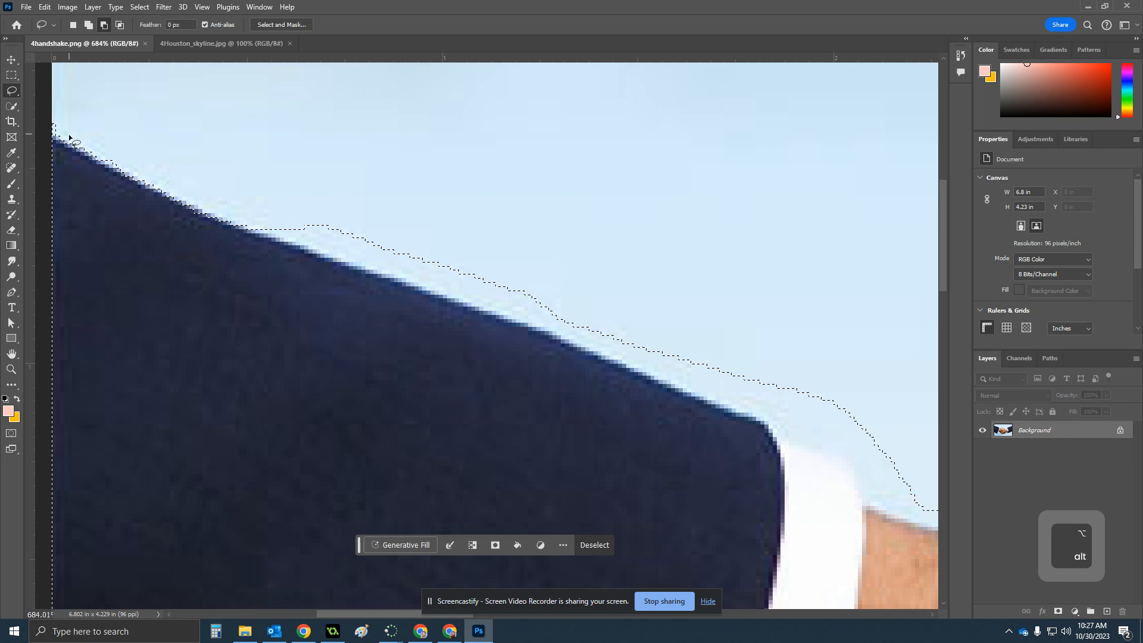
pyautogui.moveTo(69, 134); pyautogui.dragTo(48, 125)
pyautogui.moveTo(216, 212)
pyautogui.mouseDown()
pyautogui.moveTo(399, 286)
pyautogui.moveTo(527, 283)
pyautogui.moveTo(606, 180)
pyautogui.moveTo(429, 113)
pyautogui.moveTo(254, 151)
pyautogui.moveTo(231, 197)
pyautogui.mouseUp()
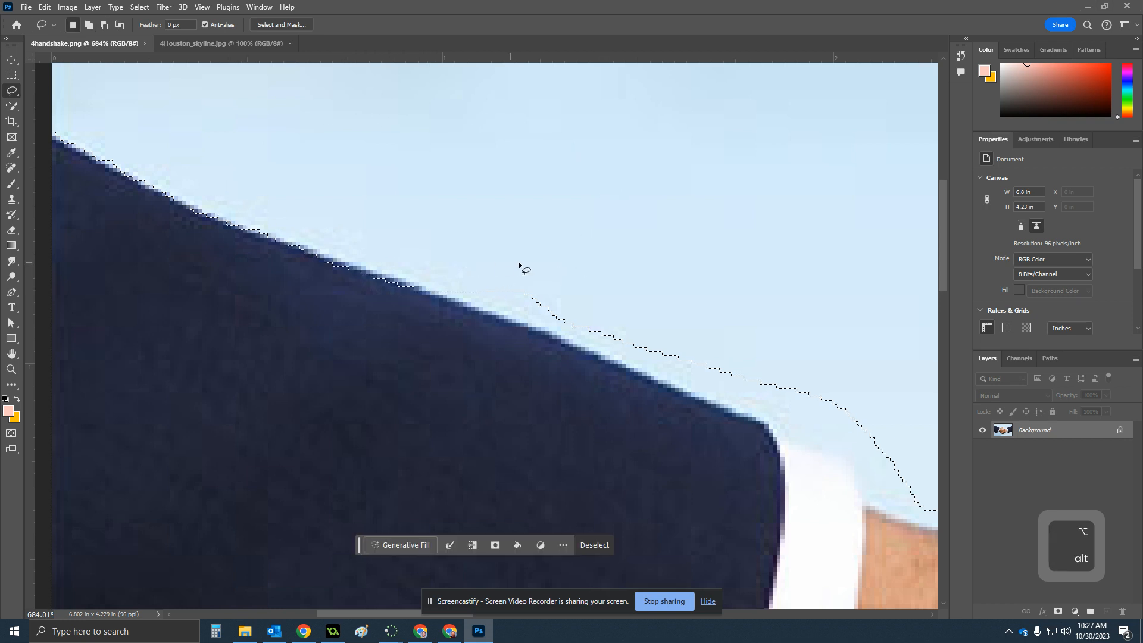
# Continue subtracting the sky from the selection along the middle of the left sleeve's upper edge
pyautogui.press('space')
pyautogui.moveTo(493, 248); pyautogui.dragTo(280, 188)
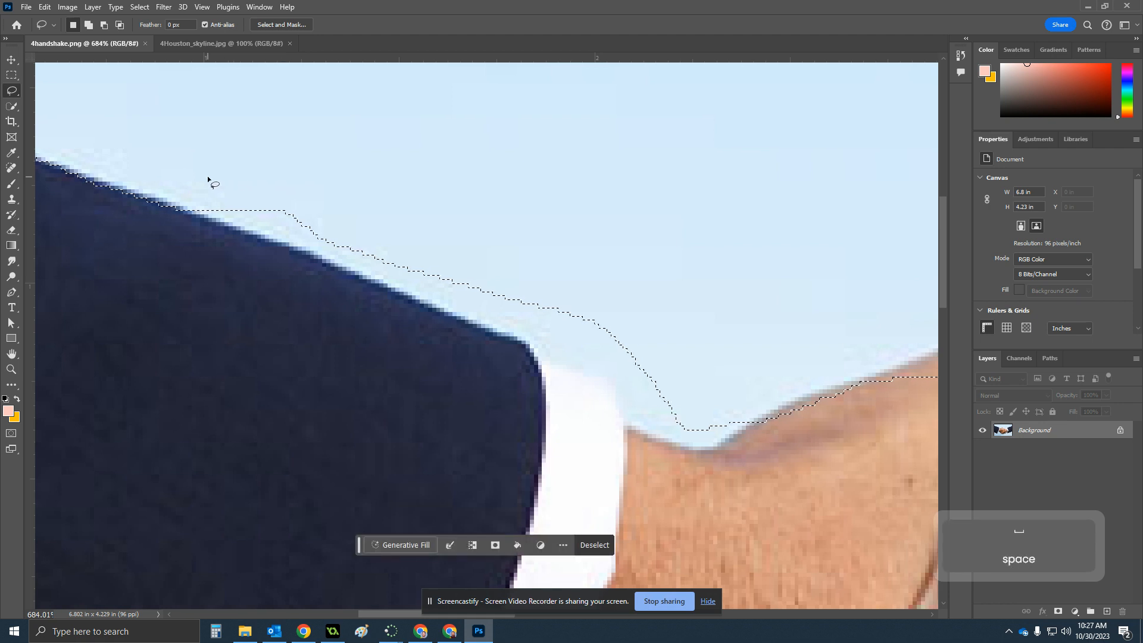
pyautogui.press('alt')
pyautogui.moveTo(183, 200)
pyautogui.mouseDown()
pyautogui.moveTo(363, 285)
pyautogui.moveTo(461, 307)
pyautogui.mouseUp()
pyautogui.moveTo(550, 153)
pyautogui.mouseDown()
pyautogui.moveTo(222, 148)
pyautogui.moveTo(199, 182)
pyautogui.mouseUp()
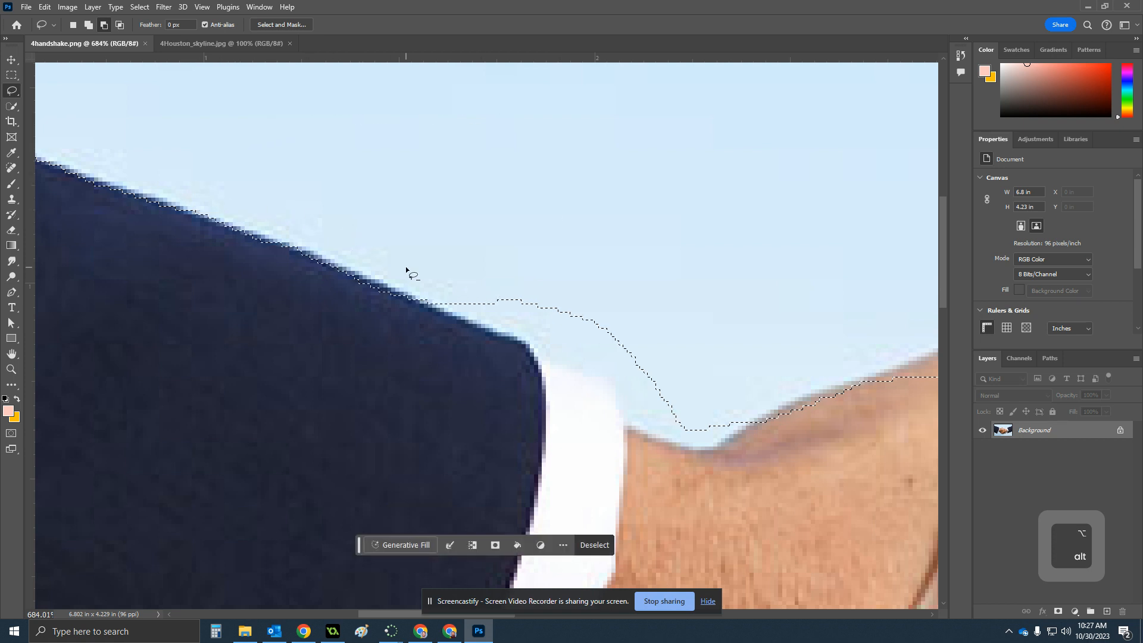
# Subtract the sky up to the left sleeve's cuff end, and touch up the sleeve's upper edge by removing and re-adding a sliver
pyautogui.moveTo(429, 298); pyautogui.dragTo(513, 333)
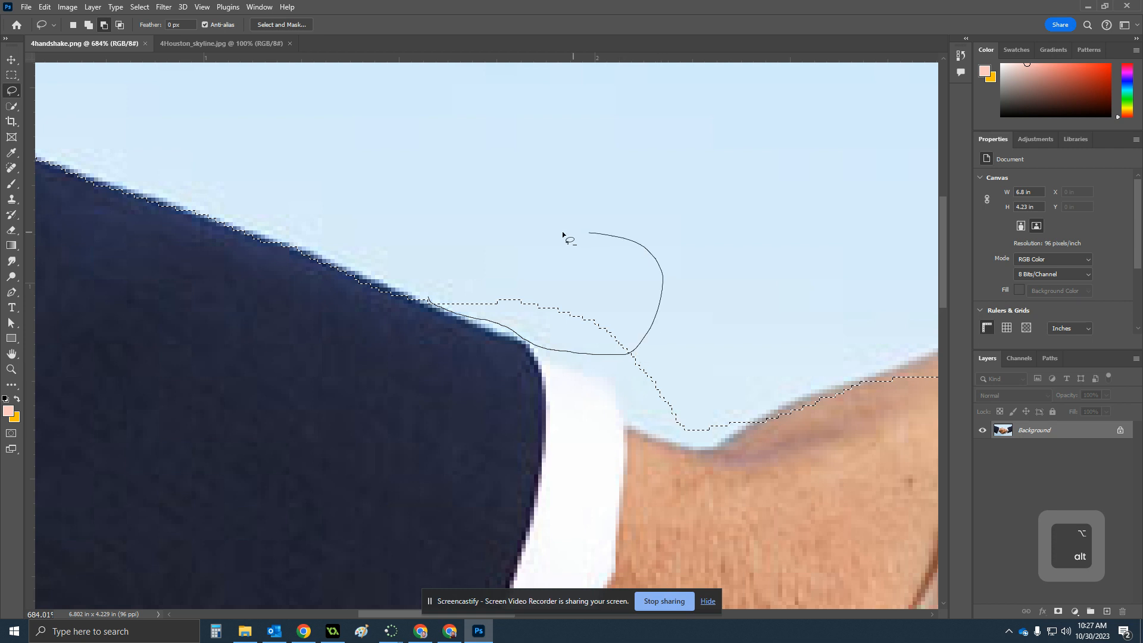
pyautogui.moveTo(572, 231); pyautogui.dragTo(562, 231)
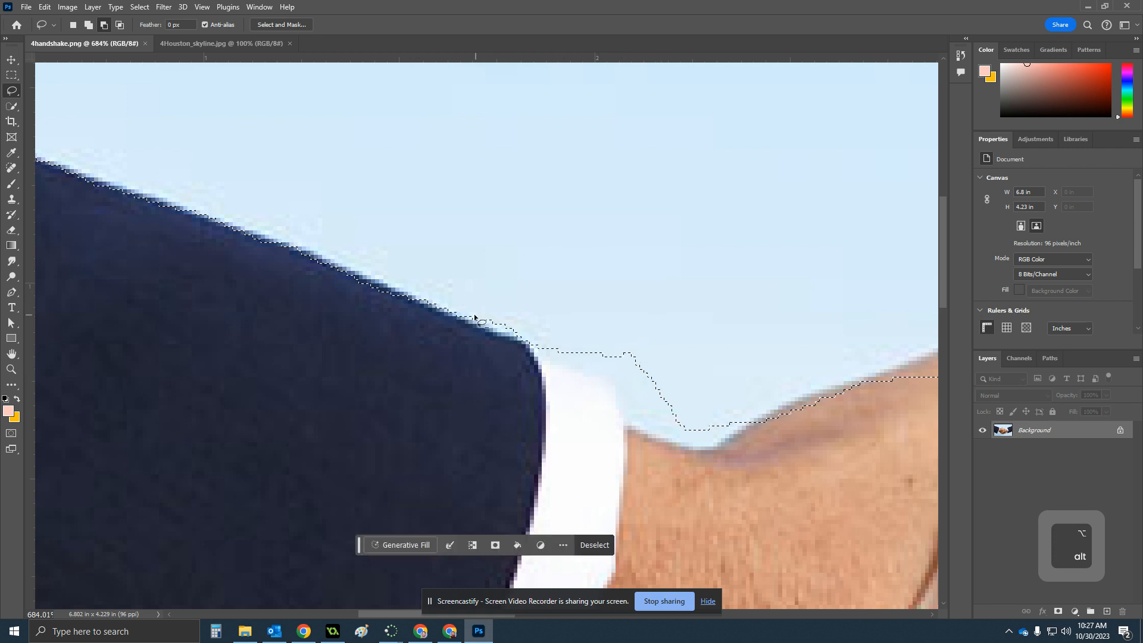
pyautogui.moveTo(475, 317); pyautogui.dragTo(494, 327)
pyautogui.moveTo(510, 275); pyautogui.dragTo(544, 309)
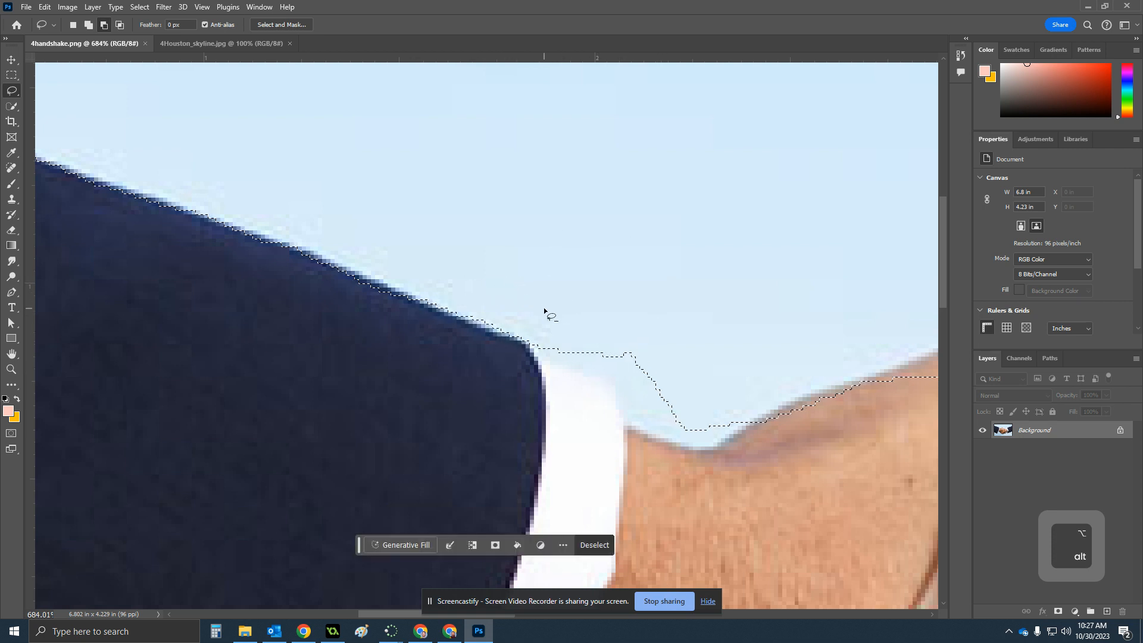
pyautogui.moveTo(331, 261)
pyautogui.mouseDown()
pyautogui.moveTo(306, 240)
pyautogui.moveTo(387, 293)
pyautogui.moveTo(357, 291)
pyautogui.mouseUp()
pyautogui.press('shift')
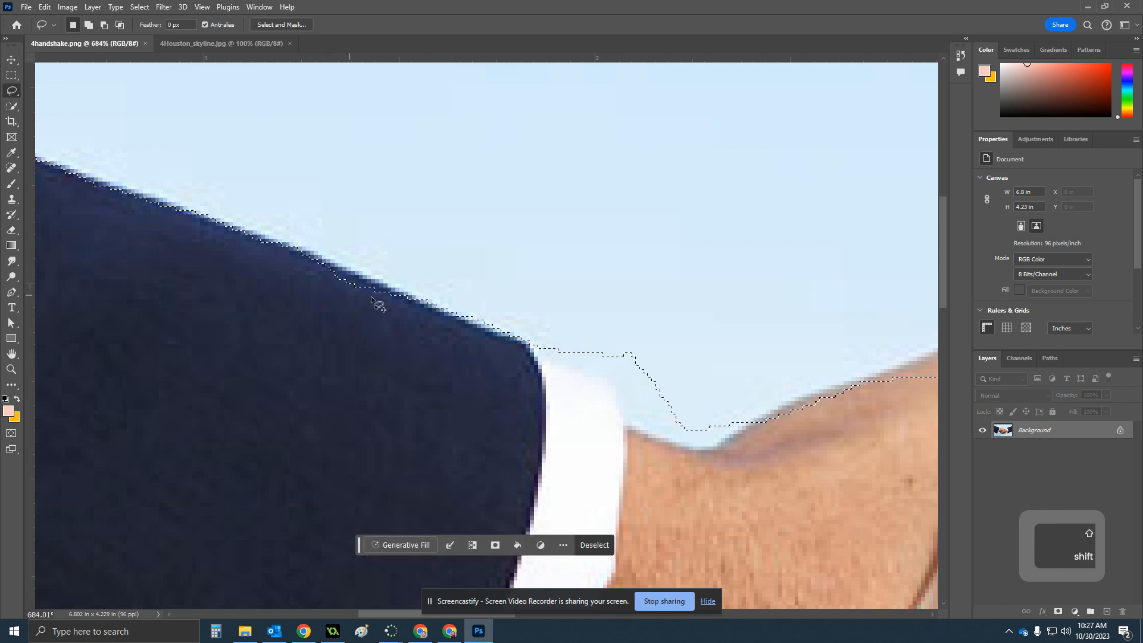
# Subtract the sky around the left white shirt cuff and the dip at the wrist from the selection
pyautogui.moveTo(403, 302)
pyautogui.mouseDown()
pyautogui.moveTo(314, 267)
pyautogui.moveTo(345, 312)
pyautogui.moveTo(401, 331)
pyautogui.moveTo(225, 286)
pyautogui.mouseUp()
pyautogui.press('space')
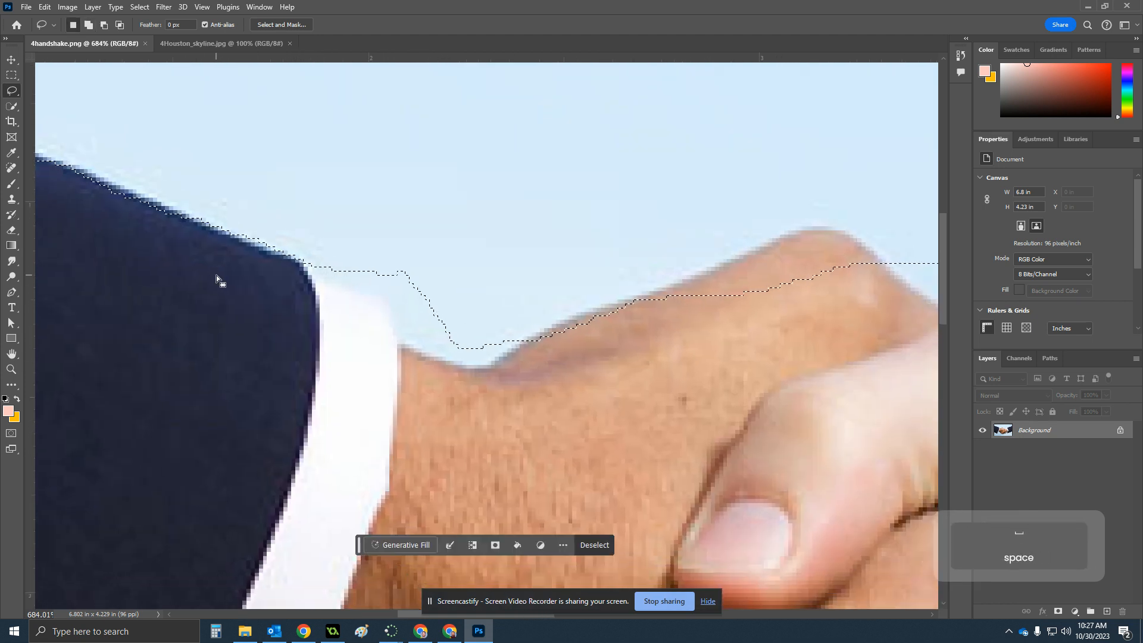
pyautogui.press('alt')
pyautogui.moveTo(303, 268); pyautogui.dragTo(362, 293)
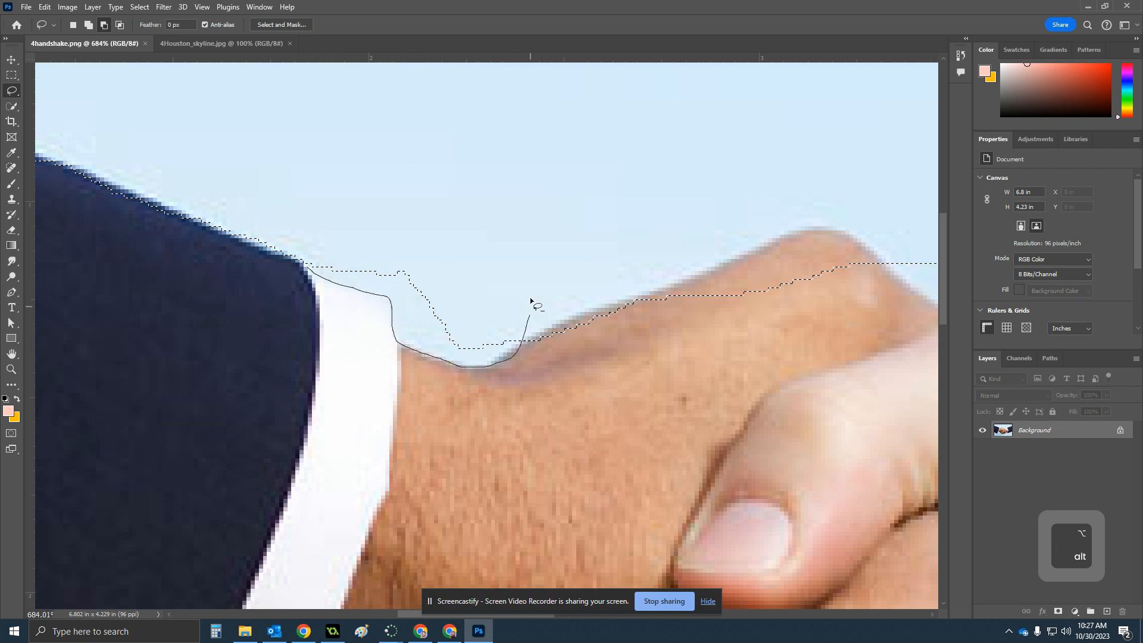
pyautogui.moveTo(409, 205); pyautogui.dragTo(416, 217)
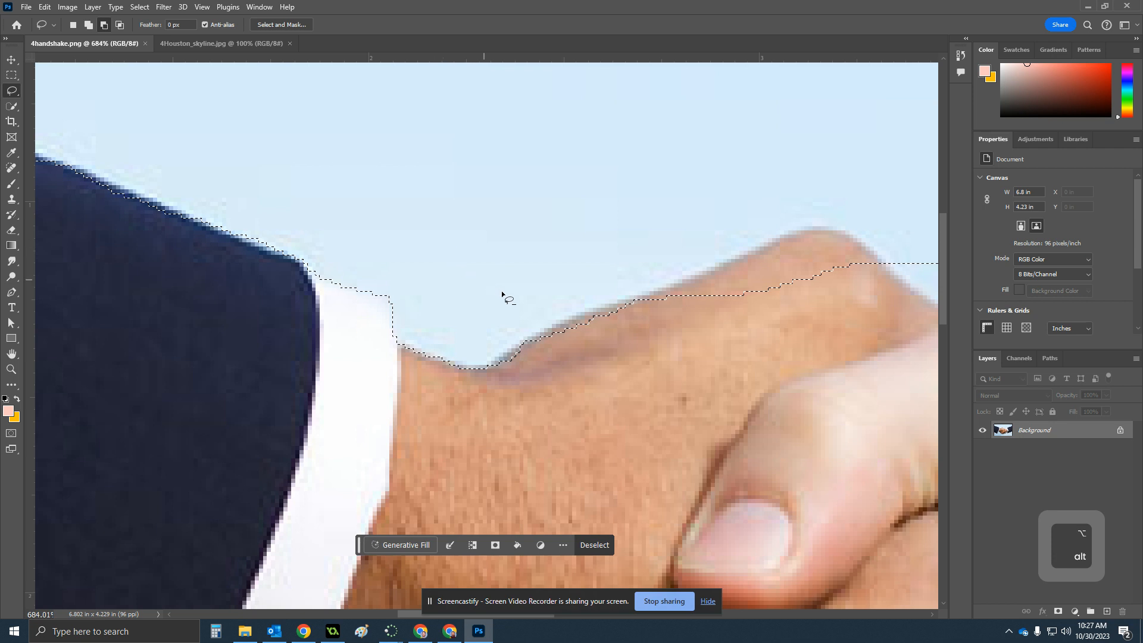
pyautogui.moveTo(511, 357); pyautogui.dragTo(535, 370)
# Add the missed upper part of the darker hand, up to its raised knuckle, to the selection
pyautogui.press('space')
pyautogui.moveTo(649, 331)
pyautogui.mouseDown()
pyautogui.moveTo(393, 378)
pyautogui.moveTo(408, 354)
pyautogui.mouseUp()
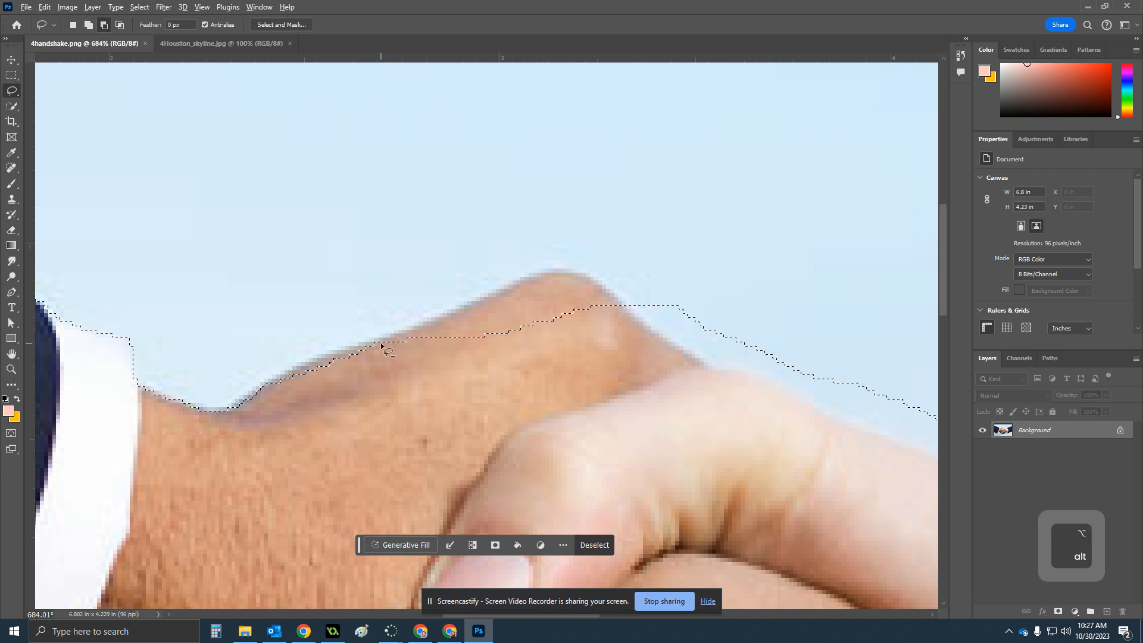
pyautogui.press('shift')
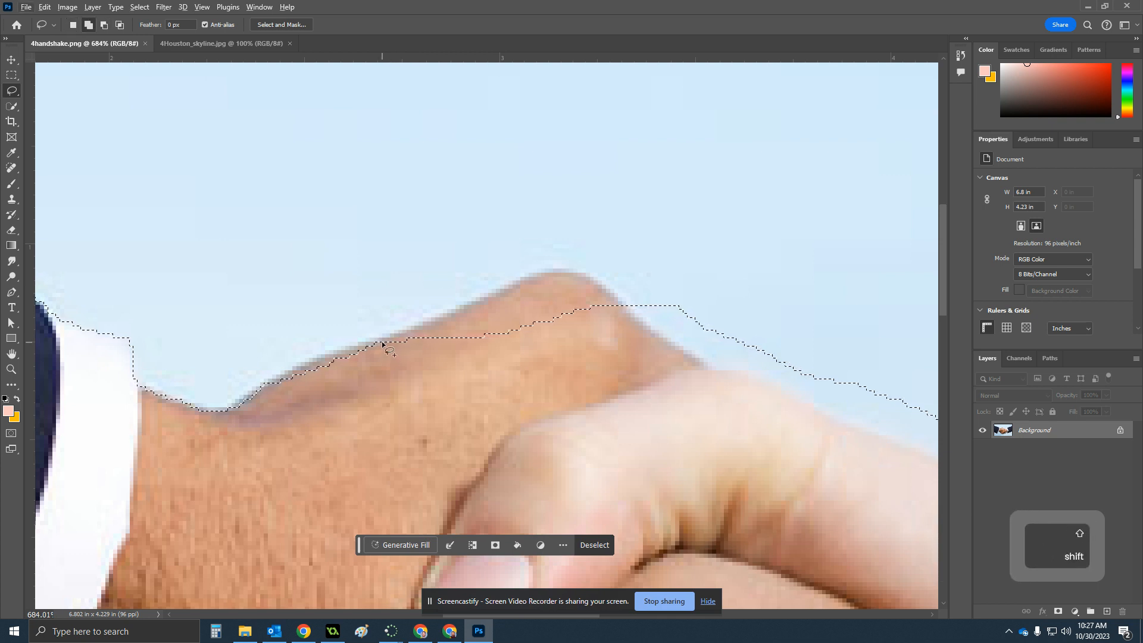
pyautogui.moveTo(382, 343)
pyautogui.mouseDown()
pyautogui.moveTo(529, 275)
pyautogui.moveTo(566, 275)
pyautogui.mouseUp()
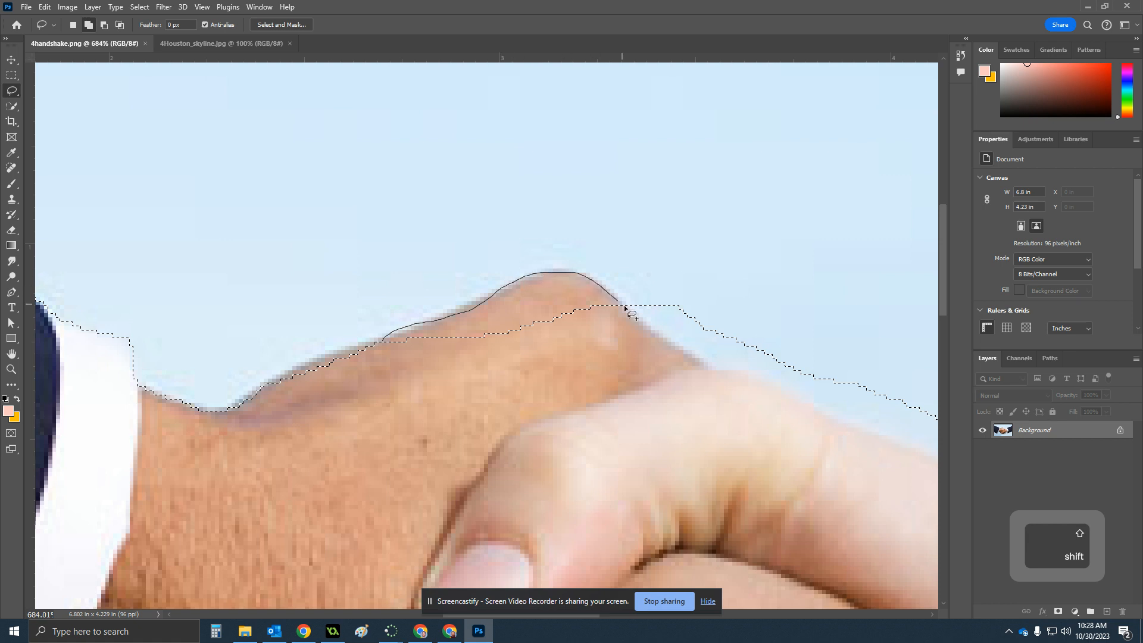
pyautogui.moveTo(415, 383); pyautogui.dragTo(415, 384)
# Subtract the sky from the selection along the slope behind the knuckle and the top of the lighter hand to its wrist
pyautogui.press('space')
pyautogui.moveTo(669, 417); pyautogui.dragTo(283, 337)
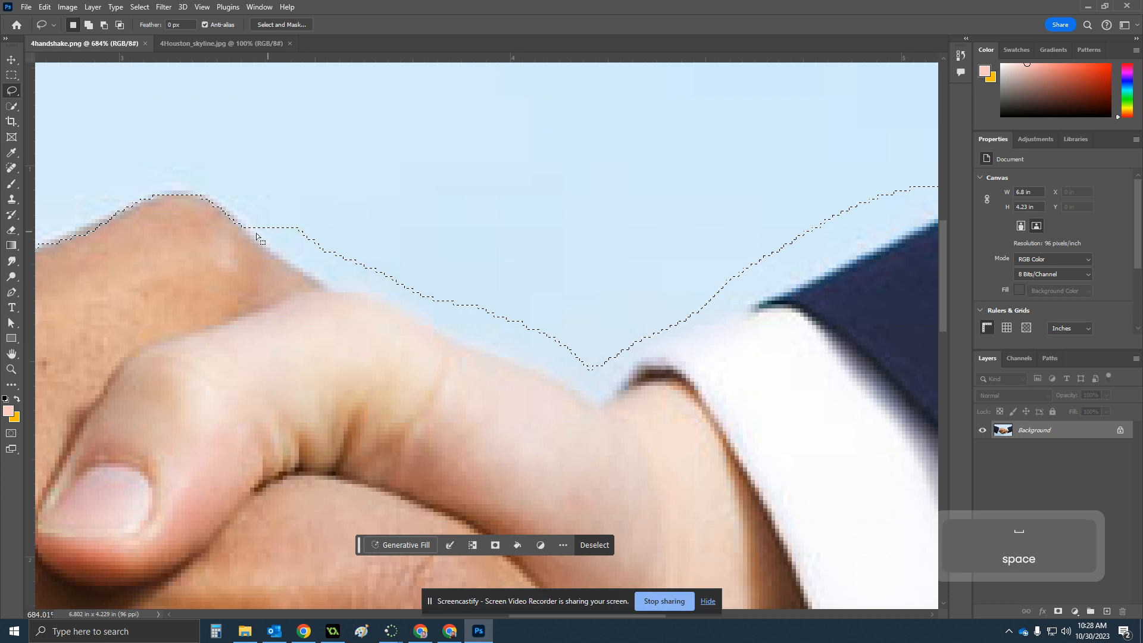
pyautogui.press('alt')
pyautogui.moveTo(243, 217); pyautogui.dragTo(262, 244)
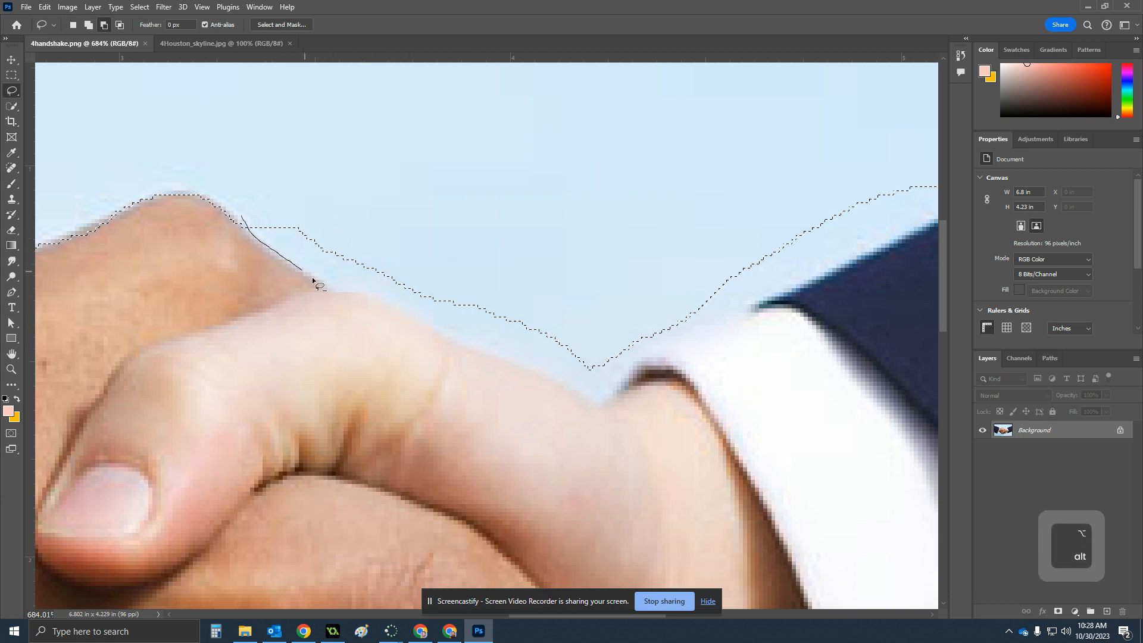
pyautogui.moveTo(403, 203); pyautogui.dragTo(403, 205)
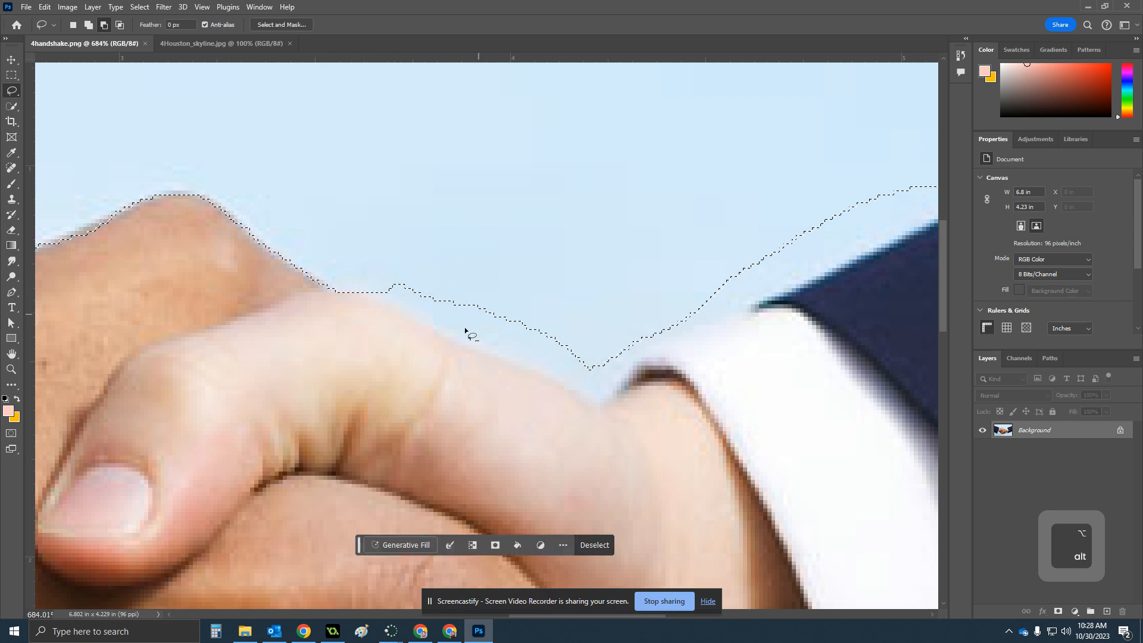
pyautogui.moveTo(386, 295); pyautogui.dragTo(468, 343)
pyautogui.moveTo(598, 411)
pyautogui.mouseDown()
pyautogui.moveTo(549, 206)
pyautogui.moveTo(494, 268)
pyautogui.mouseUp()
# Subtract the sky above the right shirt cuff and the beginning of the right sleeve from the selection
pyautogui.moveTo(617, 261)
pyautogui.mouseDown()
pyautogui.moveTo(253, 270)
pyautogui.moveTo(214, 303)
pyautogui.mouseUp()
pyautogui.moveTo(214, 376); pyautogui.dragTo(298, 352)
pyautogui.moveTo(367, 322); pyautogui.dragTo(467, 269)
pyautogui.moveTo(603, 220)
pyautogui.mouseDown()
pyautogui.moveTo(302, 163)
pyautogui.moveTo(214, 285)
pyautogui.moveTo(215, 372)
pyautogui.mouseUp()
pyautogui.moveTo(512, 274); pyautogui.dragTo(293, 352)
# Trim the selection tightly to the middle stretch of the right sleeve's upper edge by subtracting the sky above it
pyautogui.moveTo(87, 403); pyautogui.dragTo(130, 393)
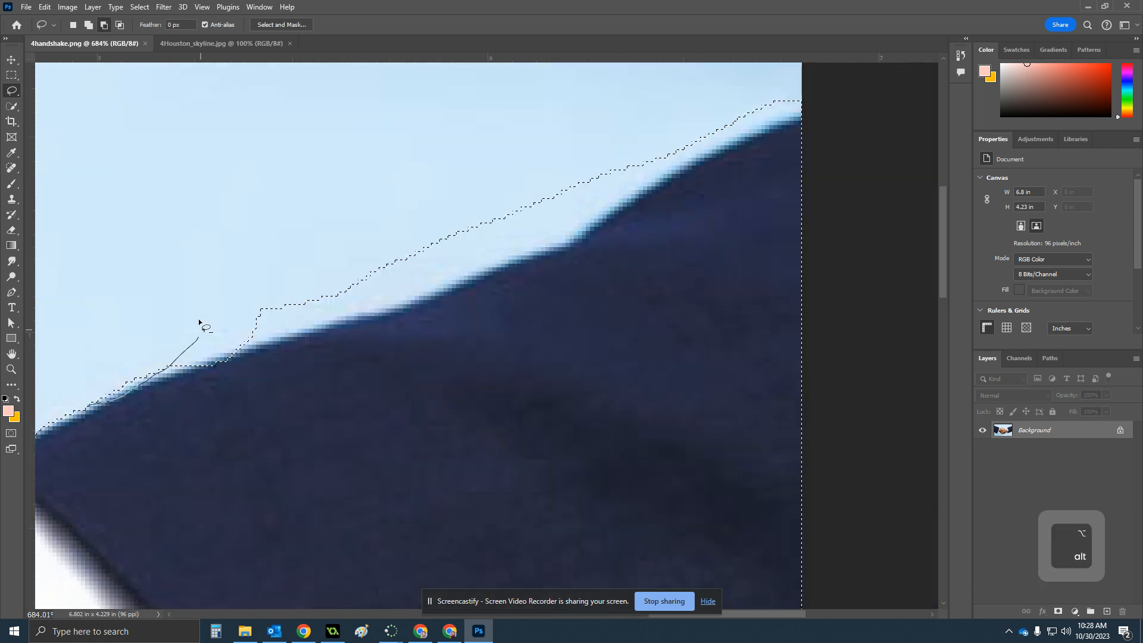
pyautogui.moveTo(199, 319); pyautogui.dragTo(287, 331)
pyautogui.moveTo(143, 314); pyautogui.dragTo(132, 349)
pyautogui.moveTo(230, 355); pyautogui.dragTo(266, 348)
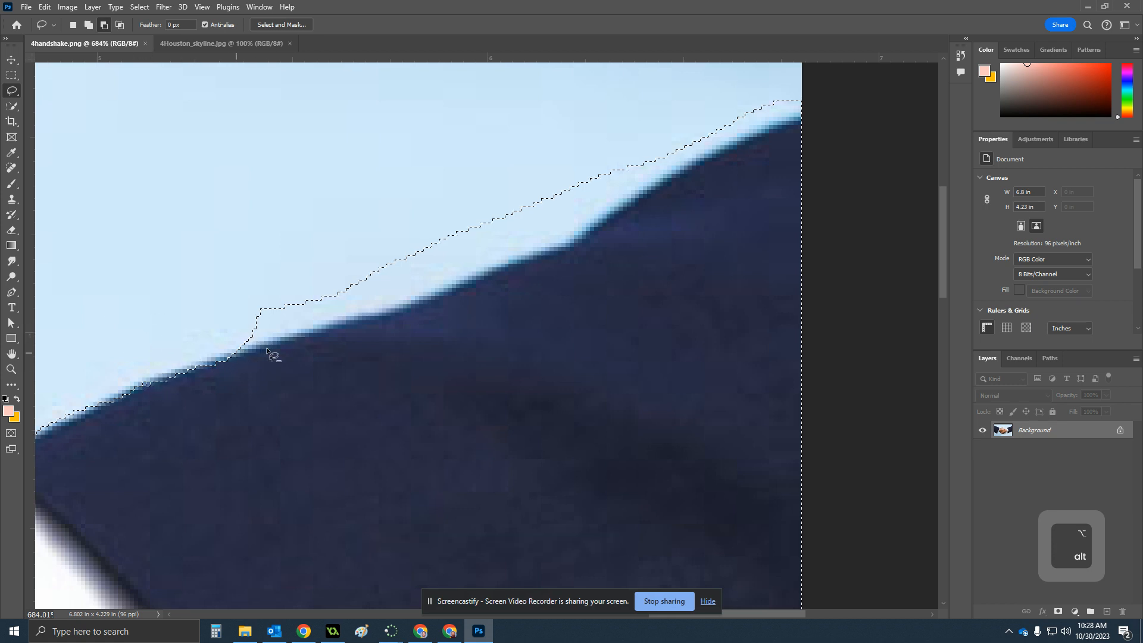
pyautogui.moveTo(352, 329); pyautogui.dragTo(409, 309)
pyautogui.moveTo(572, 136); pyautogui.dragTo(283, 142)
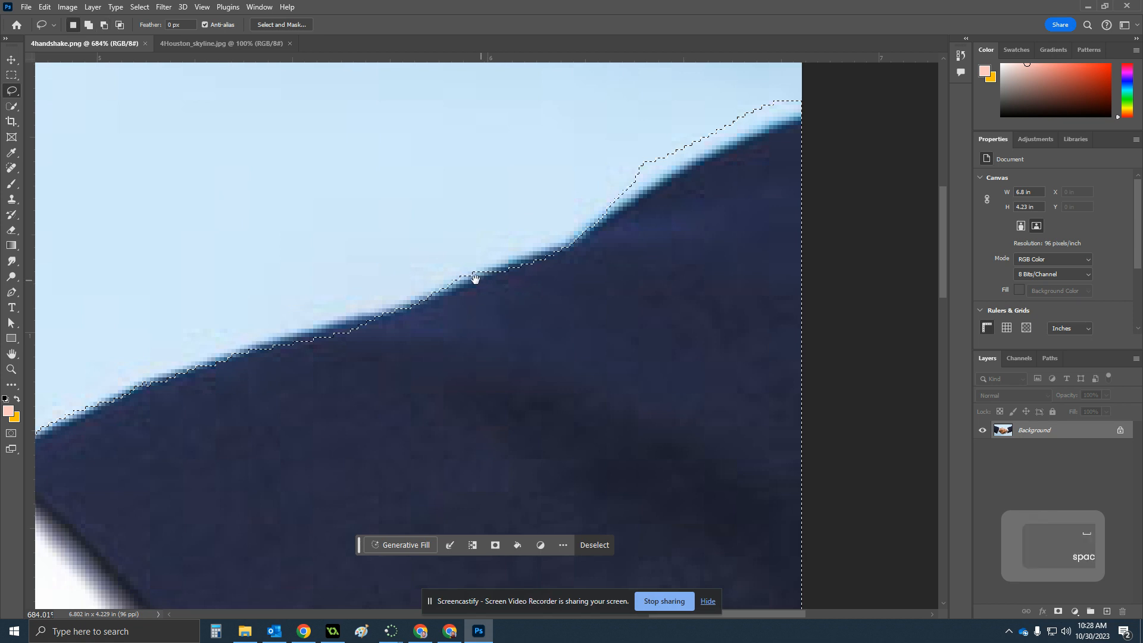
# Subtract the remaining sky above the right sleeve from the selection, up to the image's right edge
pyautogui.moveTo(429, 287); pyautogui.dragTo(434, 290)
pyautogui.moveTo(495, 241)
pyautogui.mouseDown()
pyautogui.moveTo(436, 260)
pyautogui.moveTo(262, 349)
pyautogui.moveTo(254, 371)
pyautogui.moveTo(305, 376)
pyautogui.mouseUp()
pyautogui.moveTo(673, 265)
pyautogui.mouseDown()
pyautogui.moveTo(480, 367)
pyautogui.moveTo(410, 268)
pyautogui.moveTo(418, 352)
pyautogui.moveTo(393, 349)
pyautogui.moveTo(423, 368)
pyautogui.mouseUp()
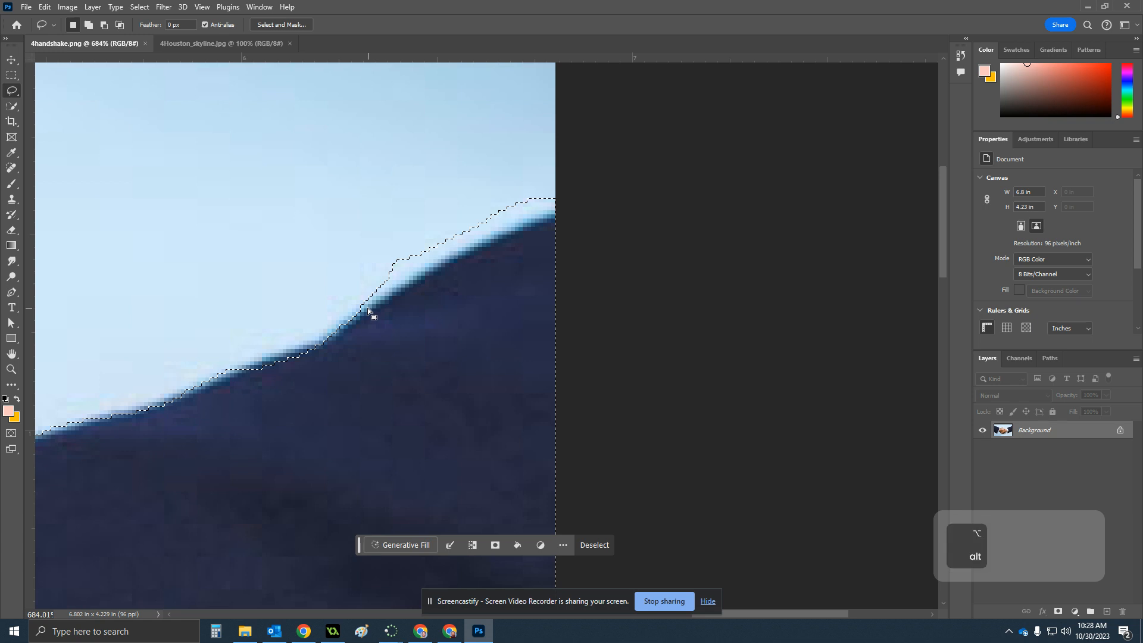
pyautogui.moveTo(353, 311)
pyautogui.mouseDown()
pyautogui.moveTo(539, 220)
pyautogui.moveTo(508, 171)
pyautogui.moveTo(326, 274)
pyautogui.moveTo(356, 280)
pyautogui.mouseUp()
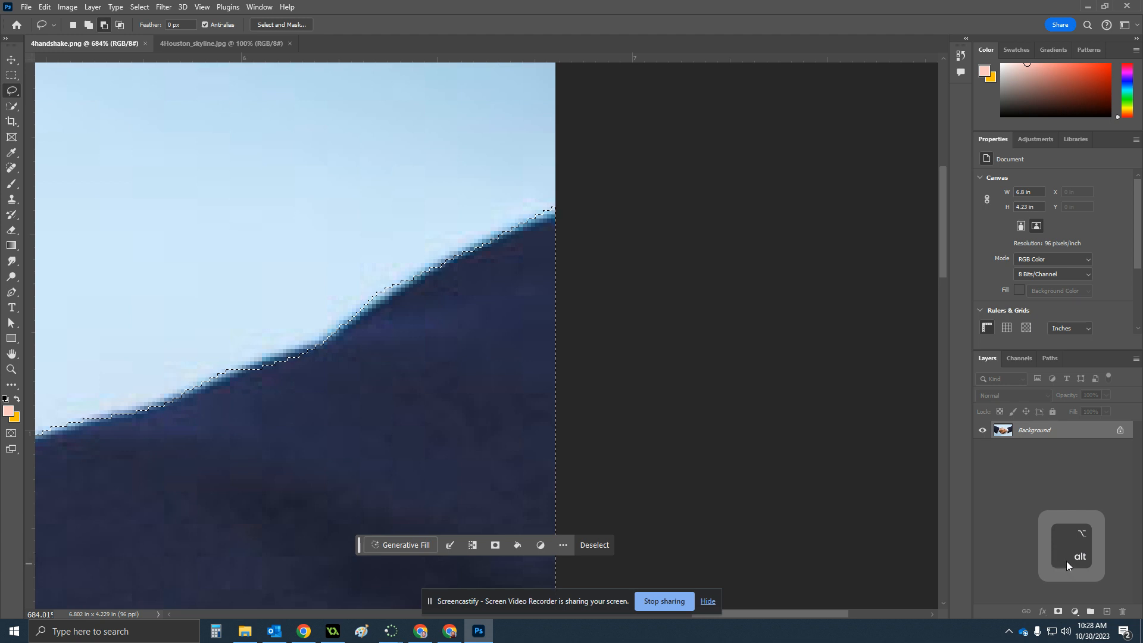
pyautogui.moveTo(341, 321); pyautogui.dragTo(402, 276)
pyautogui.moveTo(321, 244); pyautogui.dragTo(316, 239)
# Subtract the sky below the right sleeve from the selection, tracing its lower edge inward from the image's right edge
pyautogui.press('space')
pyautogui.moveTo(303, 483)
pyautogui.mouseDown()
pyautogui.moveTo(306, 374)
pyautogui.moveTo(356, 77)
pyautogui.mouseUp()
pyautogui.moveTo(386, 477); pyautogui.dragTo(389, 166)
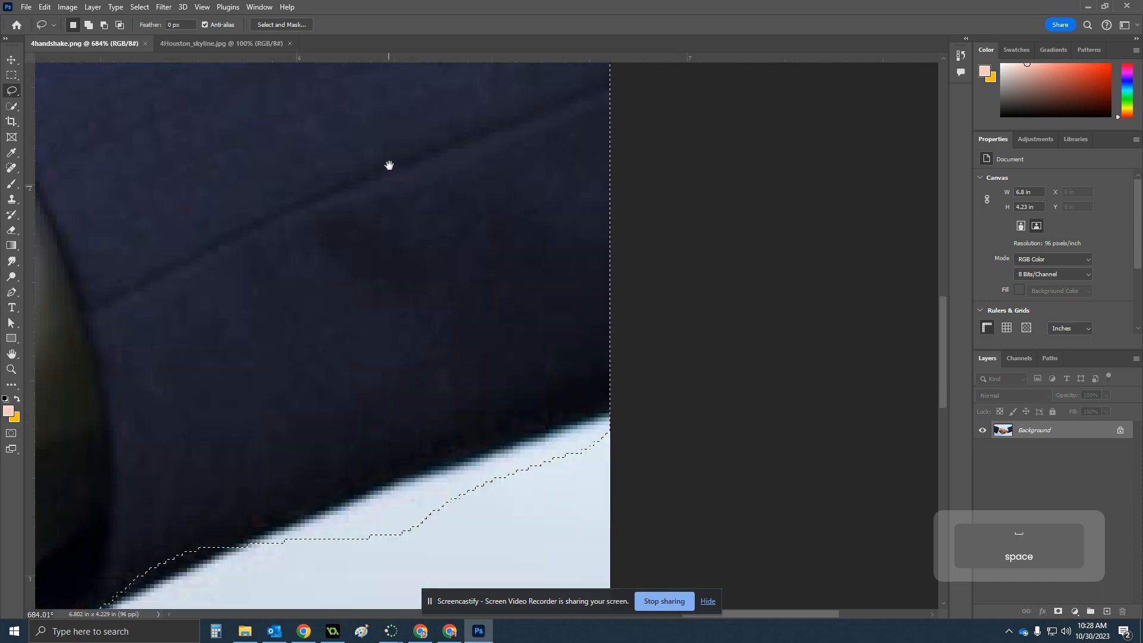
pyautogui.press('alt')
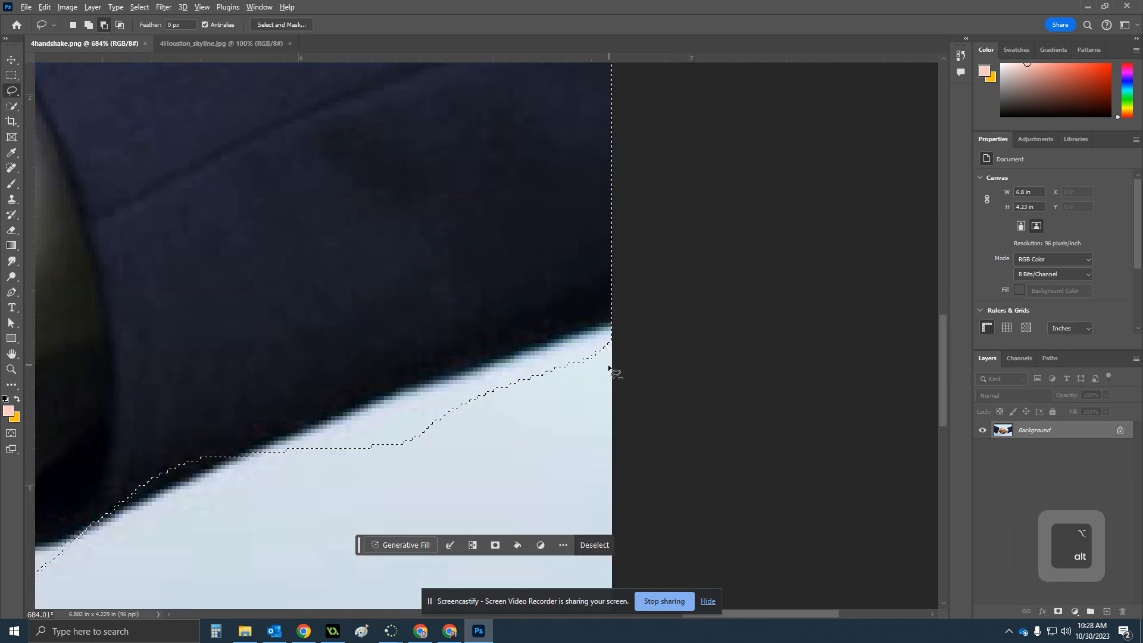
pyautogui.moveTo(585, 392); pyautogui.dragTo(602, 360)
pyautogui.moveTo(534, 346); pyautogui.dragTo(468, 373)
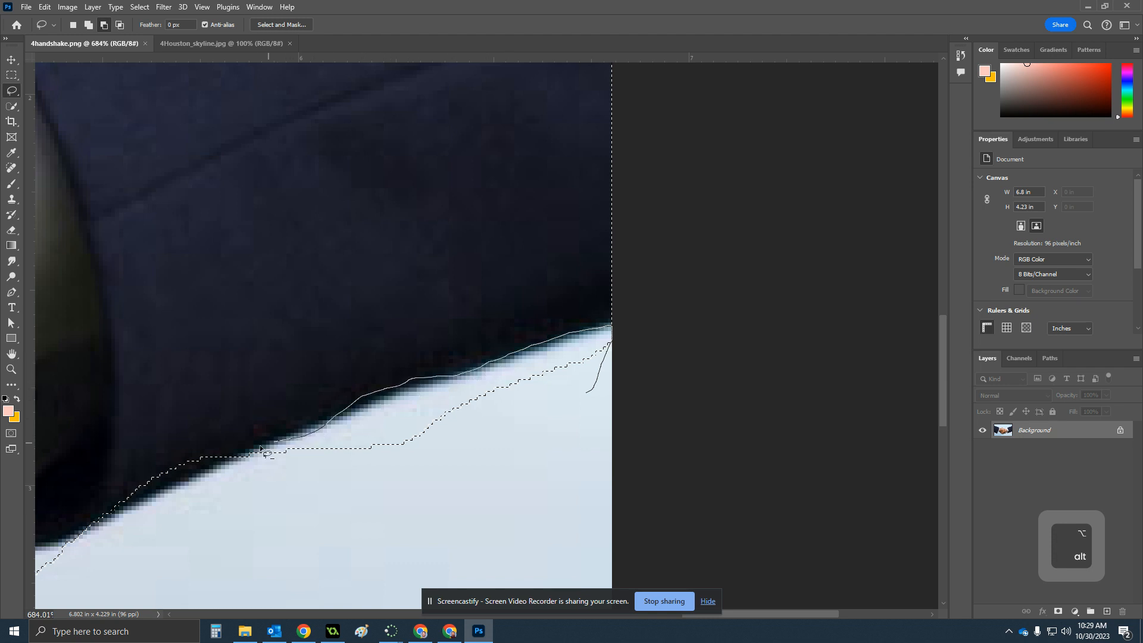
pyautogui.moveTo(365, 528); pyautogui.dragTo(364, 529)
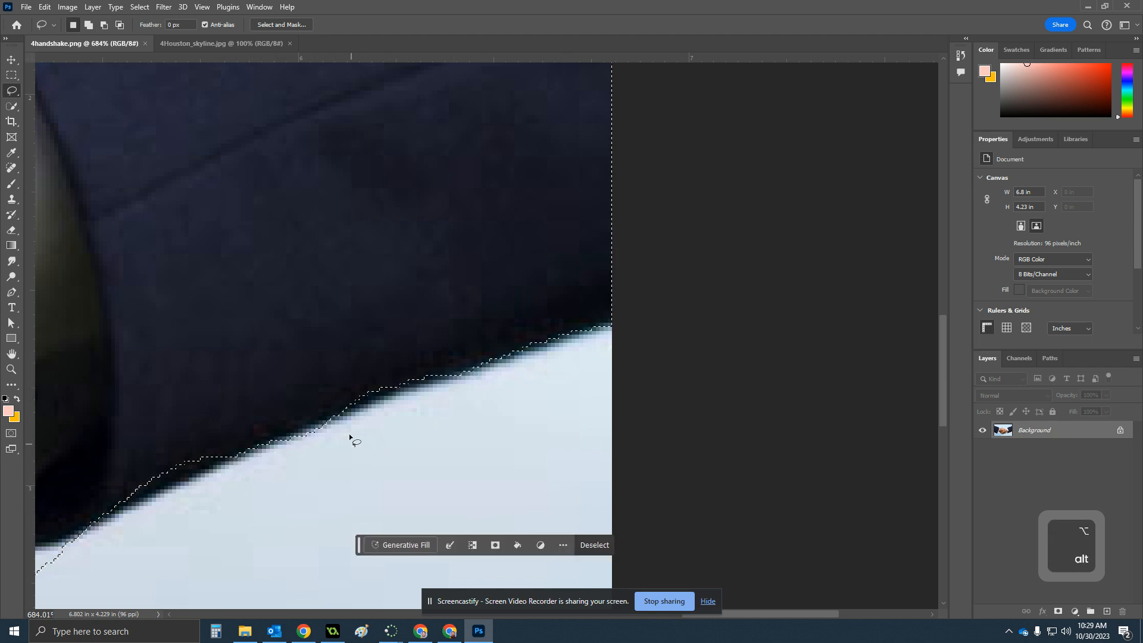
# Add the missed slivers of dark fabric along the right sleeve's lower edge back into the selection
pyautogui.moveTo(334, 416)
pyautogui.mouseDown()
pyautogui.moveTo(420, 402)
pyautogui.moveTo(465, 372)
pyautogui.moveTo(463, 351)
pyautogui.moveTo(326, 364)
pyautogui.mouseUp()
pyautogui.moveTo(466, 403)
pyautogui.mouseDown()
pyautogui.moveTo(421, 390)
pyautogui.moveTo(345, 441)
pyautogui.moveTo(468, 404)
pyautogui.moveTo(421, 391)
pyautogui.moveTo(496, 394)
pyautogui.mouseUp()
pyautogui.moveTo(254, 483); pyautogui.dragTo(520, 348)
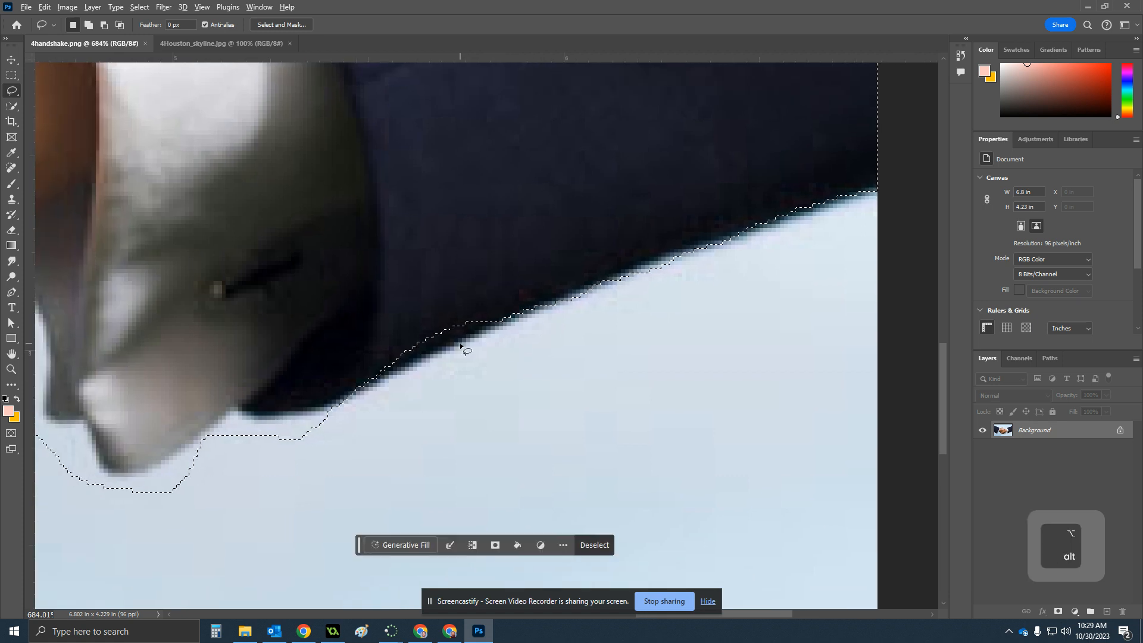
pyautogui.moveTo(503, 325)
pyautogui.mouseDown()
pyautogui.moveTo(369, 388)
pyautogui.moveTo(466, 267)
pyautogui.moveTo(391, 390)
pyautogui.moveTo(500, 386)
pyautogui.moveTo(467, 378)
pyautogui.mouseUp()
# Subtract the sky below the right sleeve's inner corner and along the lower edge of the right shirt cuff
pyautogui.press('space')
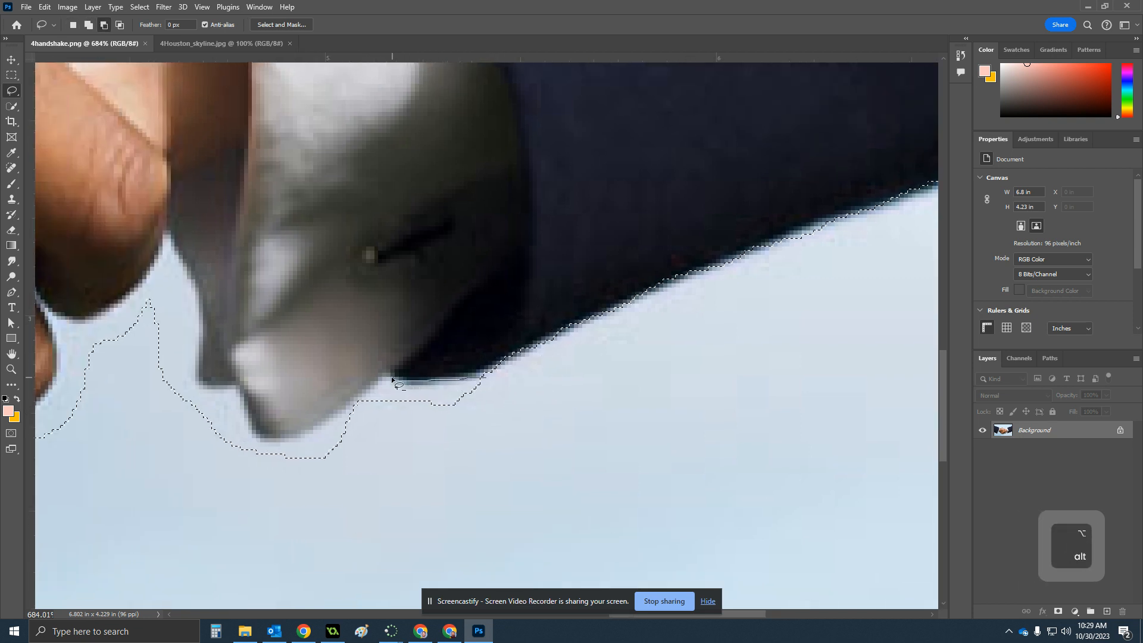
pyautogui.moveTo(547, 404); pyautogui.dragTo(542, 425)
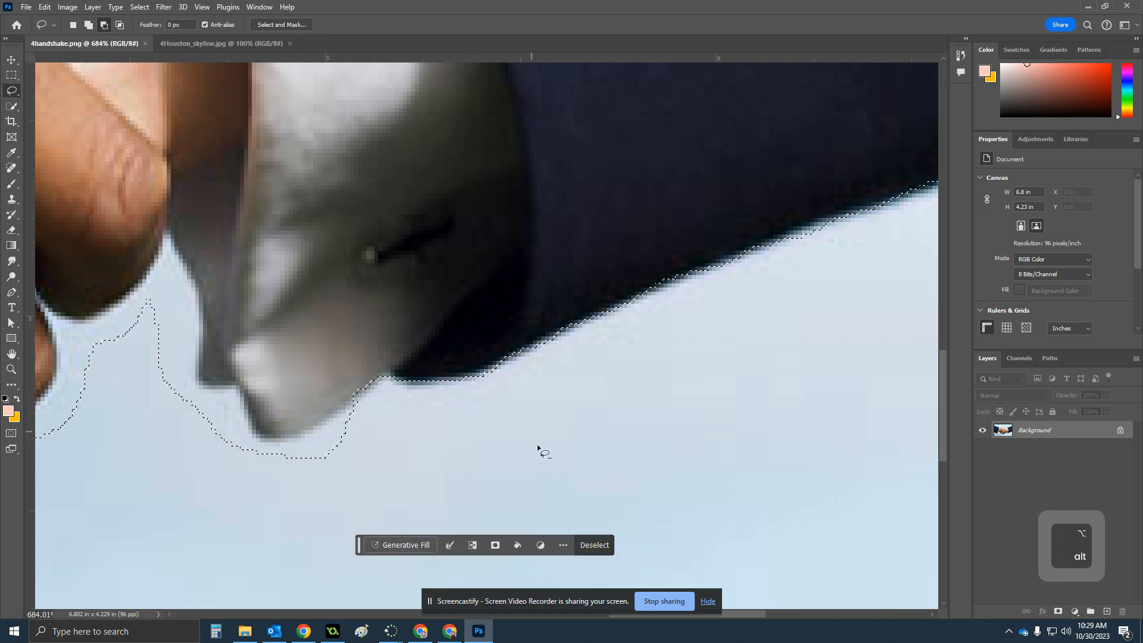
pyautogui.press('space')
pyautogui.moveTo(444, 459); pyautogui.dragTo(625, 429)
pyautogui.press('alt')
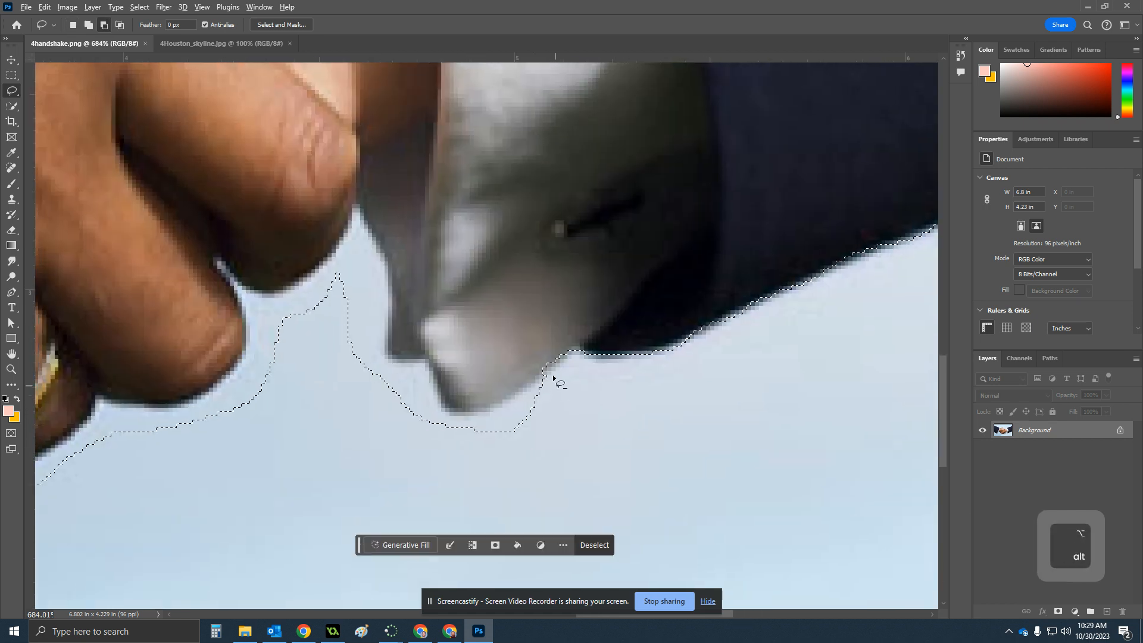
pyautogui.moveTo(548, 370); pyautogui.dragTo(478, 410)
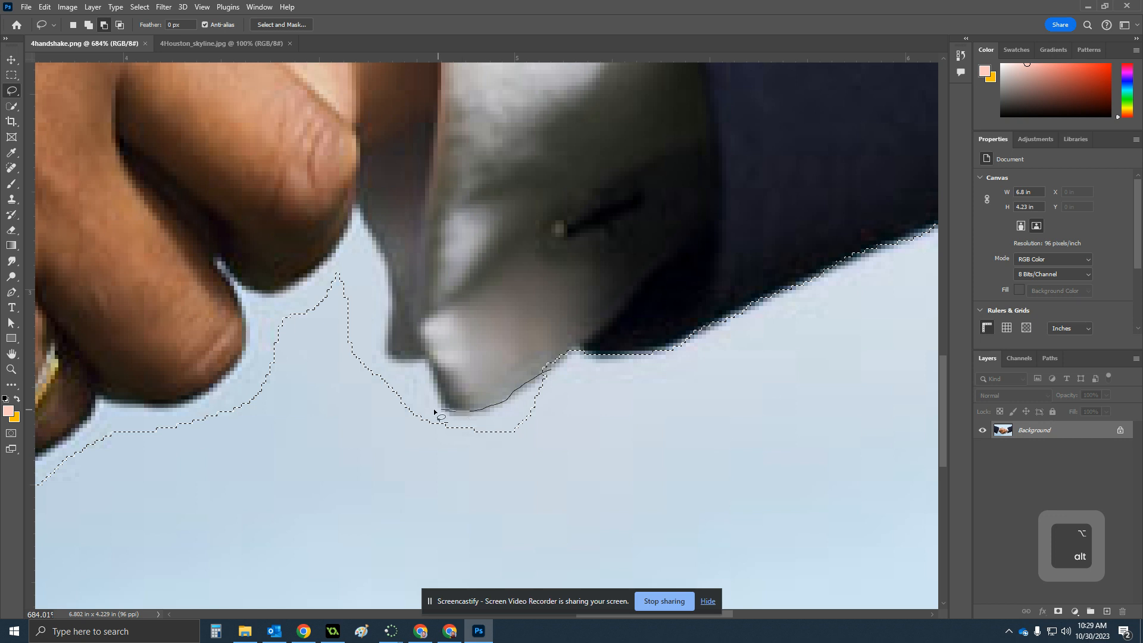
pyautogui.moveTo(415, 465)
pyautogui.mouseDown()
pyautogui.moveTo(606, 397)
pyautogui.moveTo(598, 405)
pyautogui.mouseUp()
# Subtract the sky around the tip of the right shirt cuff, following its stepped inner edge
pyautogui.press('space')
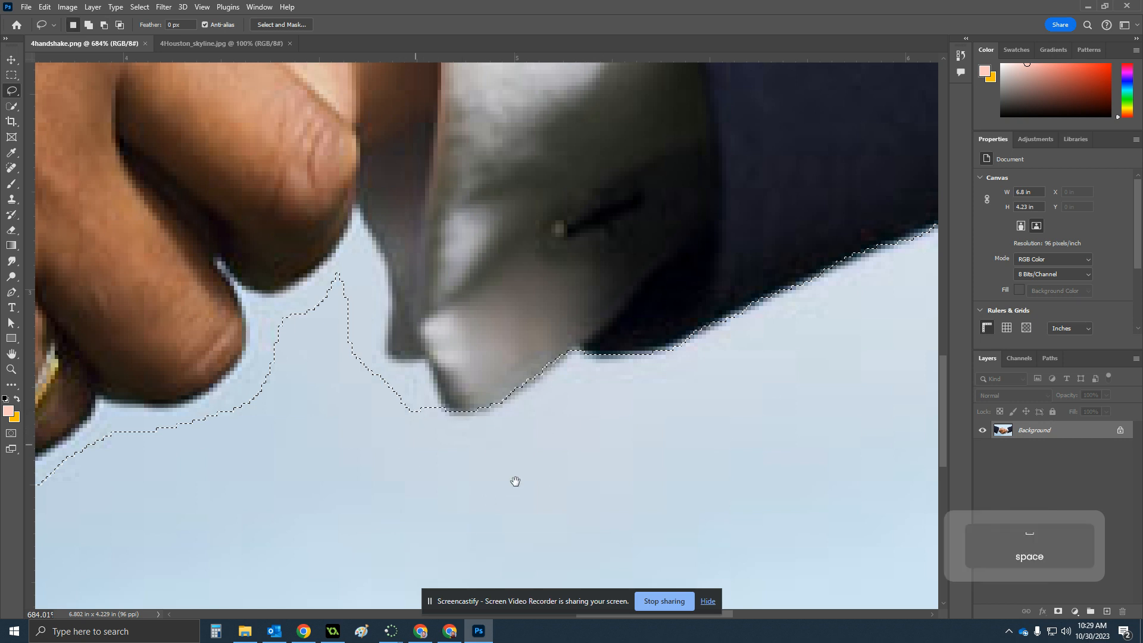
pyautogui.moveTo(515, 479); pyautogui.dragTo(542, 492)
pyautogui.press('alt')
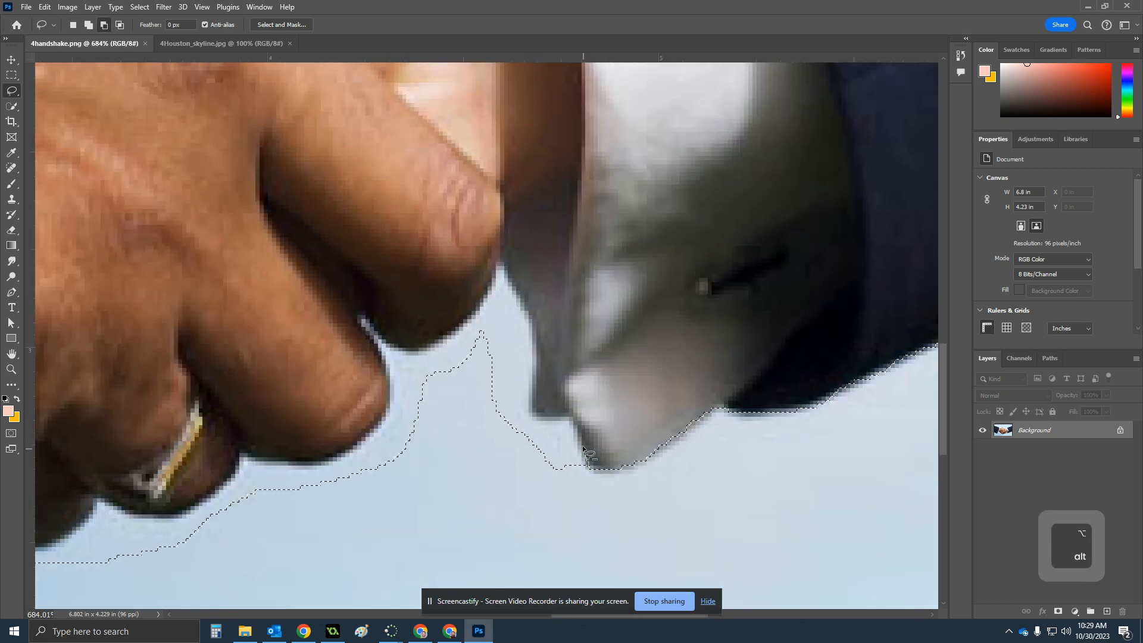
pyautogui.moveTo(576, 431)
pyautogui.mouseDown()
pyautogui.moveTo(544, 416)
pyautogui.moveTo(498, 472)
pyautogui.moveTo(495, 501)
pyautogui.mouseUp()
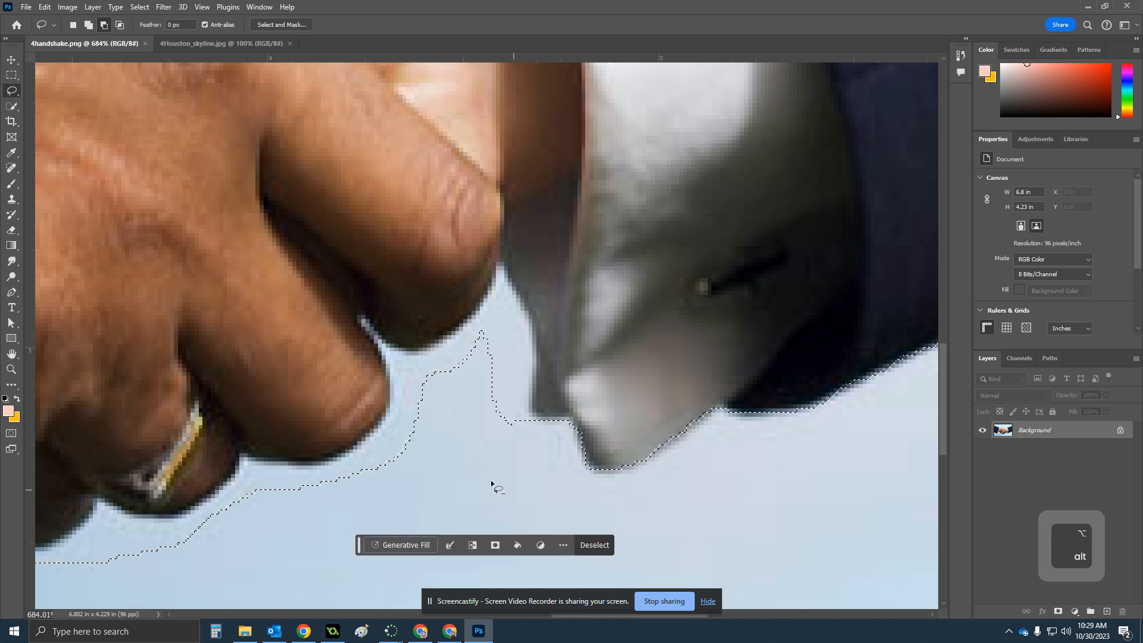
# Subtract the sky in the gap between the right cuff and the nearest fingertip, up to the point where they meet
pyautogui.press('space')
pyautogui.moveTo(486, 459); pyautogui.dragTo(569, 513)
pyautogui.press('alt')
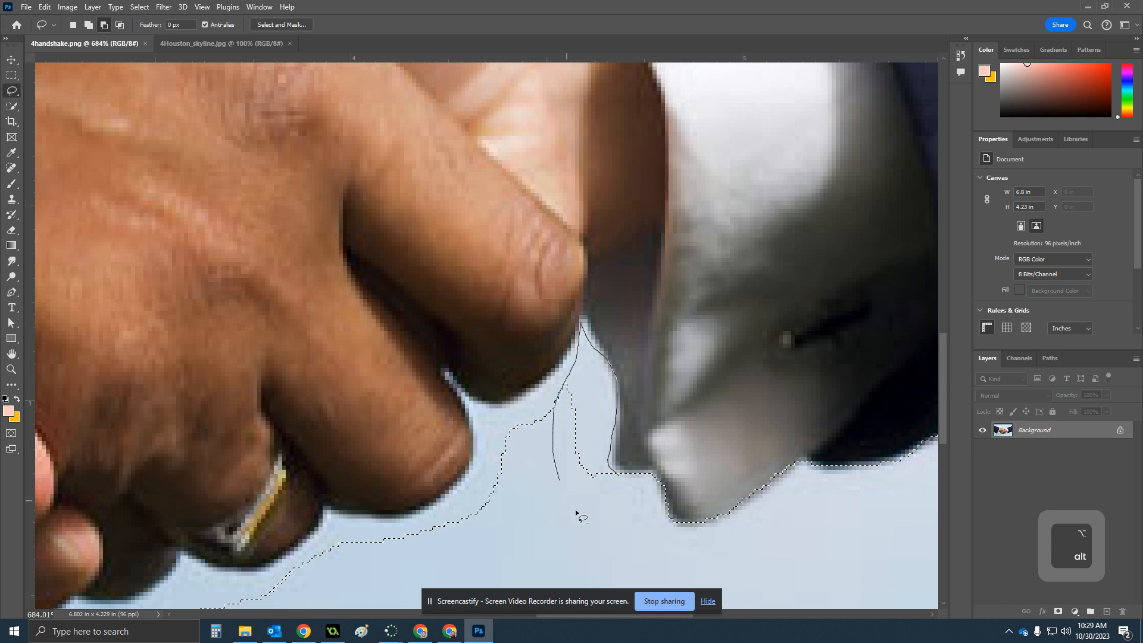
pyautogui.moveTo(567, 503); pyautogui.dragTo(554, 441)
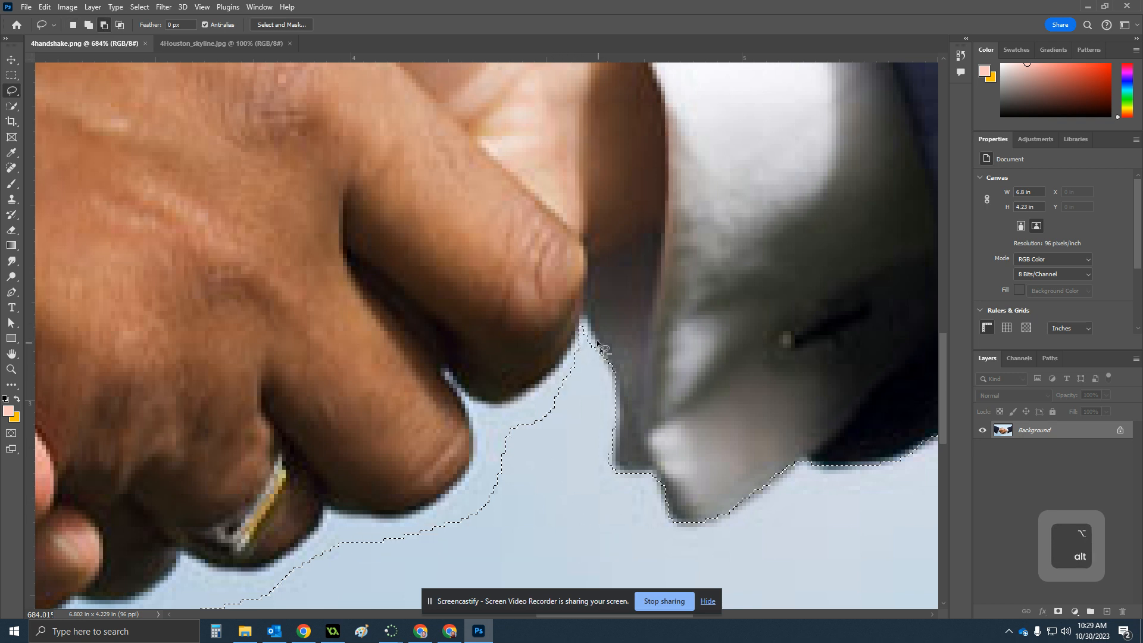
pyautogui.moveTo(584, 329)
pyautogui.mouseDown()
pyautogui.moveTo(596, 345)
pyautogui.moveTo(589, 327)
pyautogui.mouseUp()
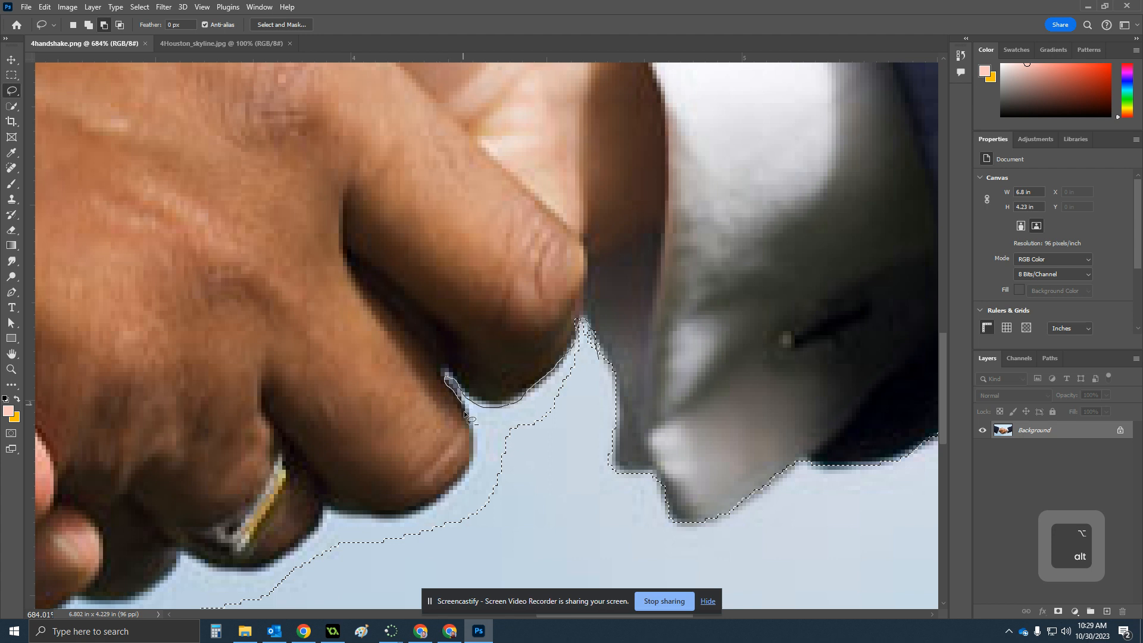
# Subtract the sky beneath the two fingertips nearest the right cuff, tracing into the notch between them
pyautogui.moveTo(545, 525)
pyautogui.mouseDown()
pyautogui.moveTo(587, 459)
pyautogui.moveTo(582, 470)
pyautogui.mouseUp()
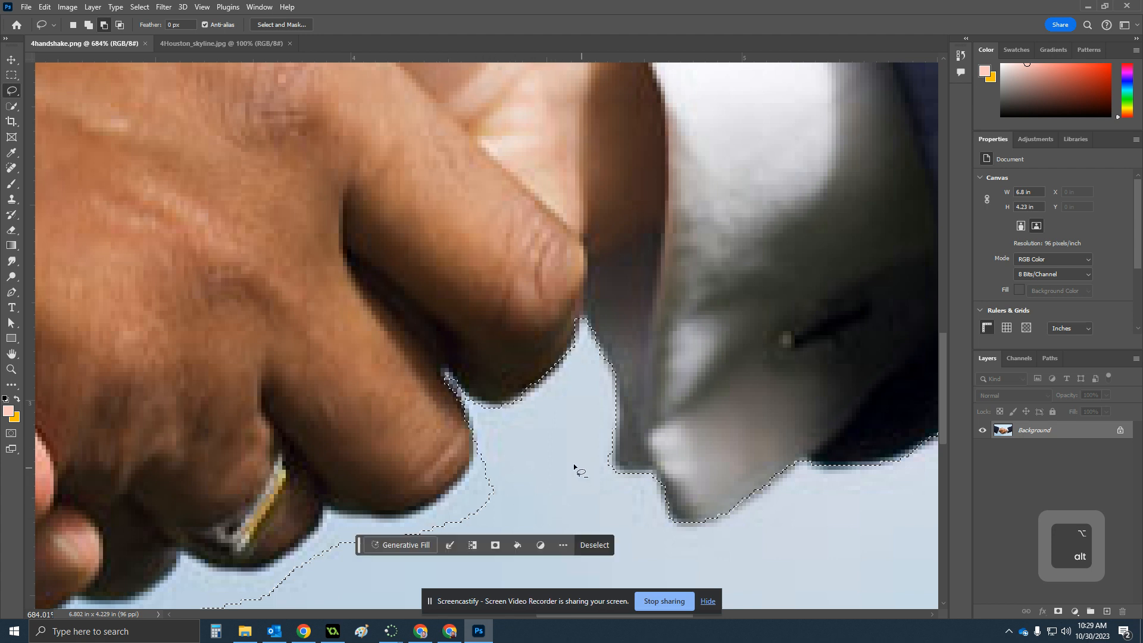
pyautogui.press('space')
pyautogui.moveTo(577, 410)
pyautogui.mouseDown()
pyautogui.moveTo(618, 358)
pyautogui.moveTo(570, 361)
pyautogui.mouseUp()
pyautogui.moveTo(467, 393); pyautogui.dragTo(469, 412)
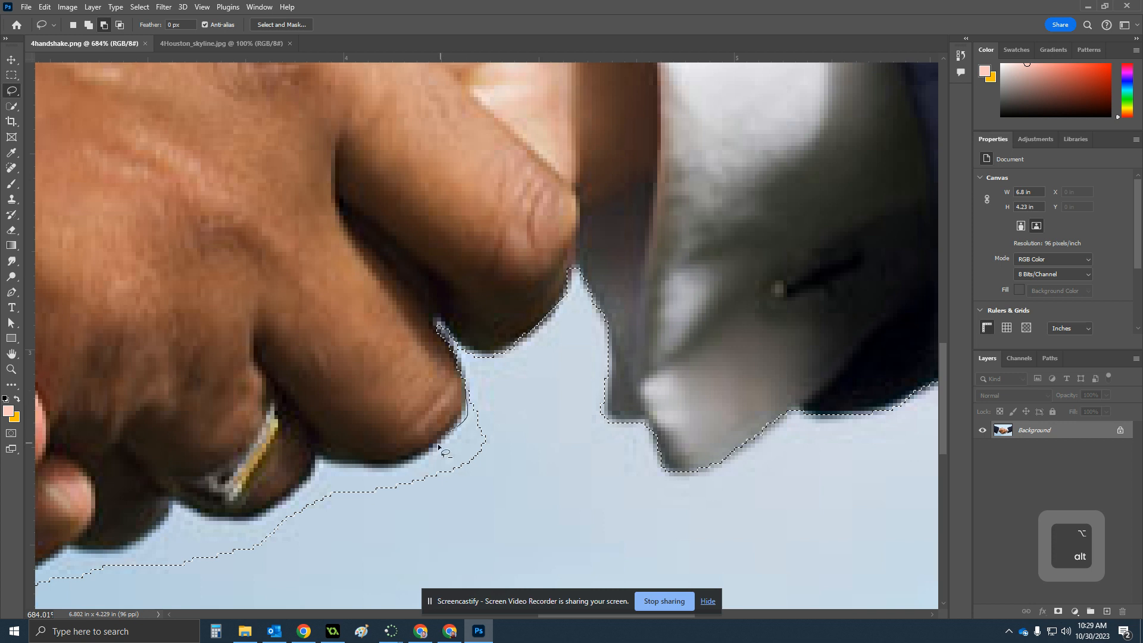
pyautogui.moveTo(361, 475)
pyautogui.mouseDown()
pyautogui.moveTo(454, 546)
pyautogui.moveTo(599, 430)
pyautogui.moveTo(633, 416)
pyautogui.mouseUp()
pyautogui.press('space')
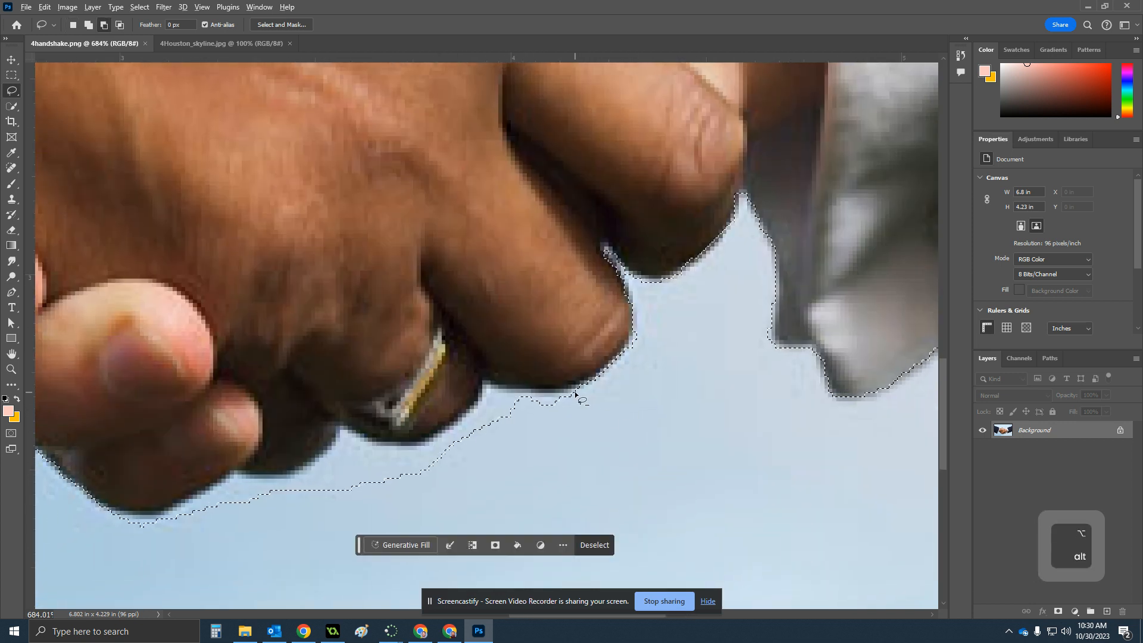
pyautogui.moveTo(575, 391); pyautogui.dragTo(533, 400)
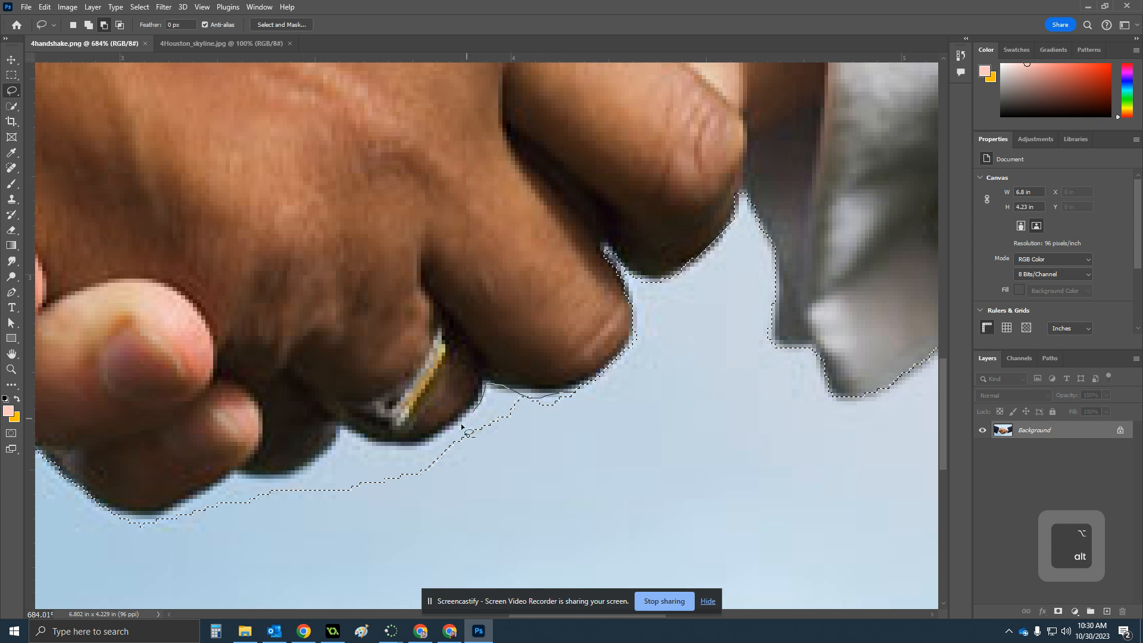
# Subtract the sky beneath the ringed finger and the little finger, continuing around the lowest pale fingertip
pyautogui.moveTo(430, 445)
pyautogui.mouseDown()
pyautogui.moveTo(581, 462)
pyautogui.moveTo(686, 442)
pyautogui.mouseUp()
pyautogui.press('space')
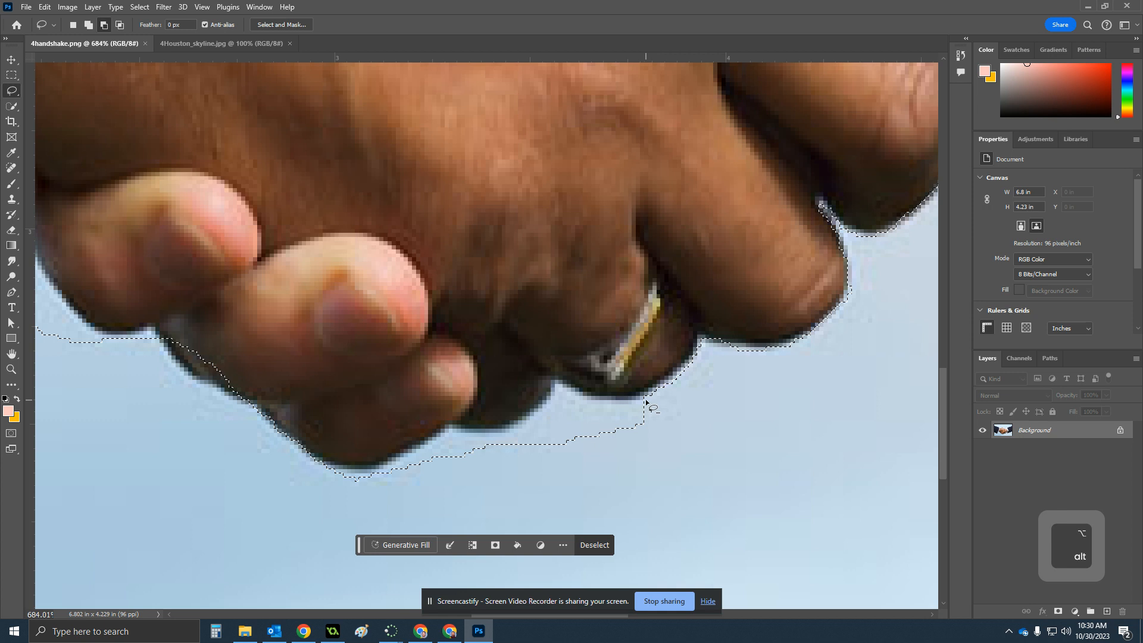
pyautogui.moveTo(648, 403); pyautogui.dragTo(611, 403)
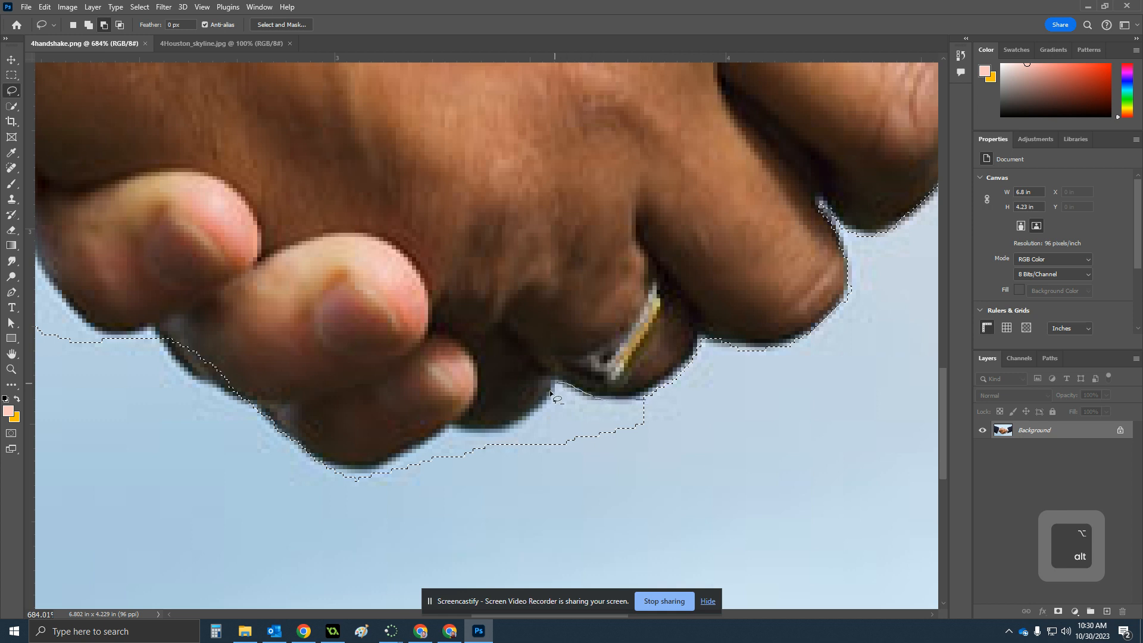
pyautogui.moveTo(656, 455)
pyautogui.mouseDown()
pyautogui.moveTo(654, 494)
pyautogui.moveTo(851, 467)
pyautogui.mouseUp()
pyautogui.moveTo(784, 394); pyautogui.dragTo(755, 396)
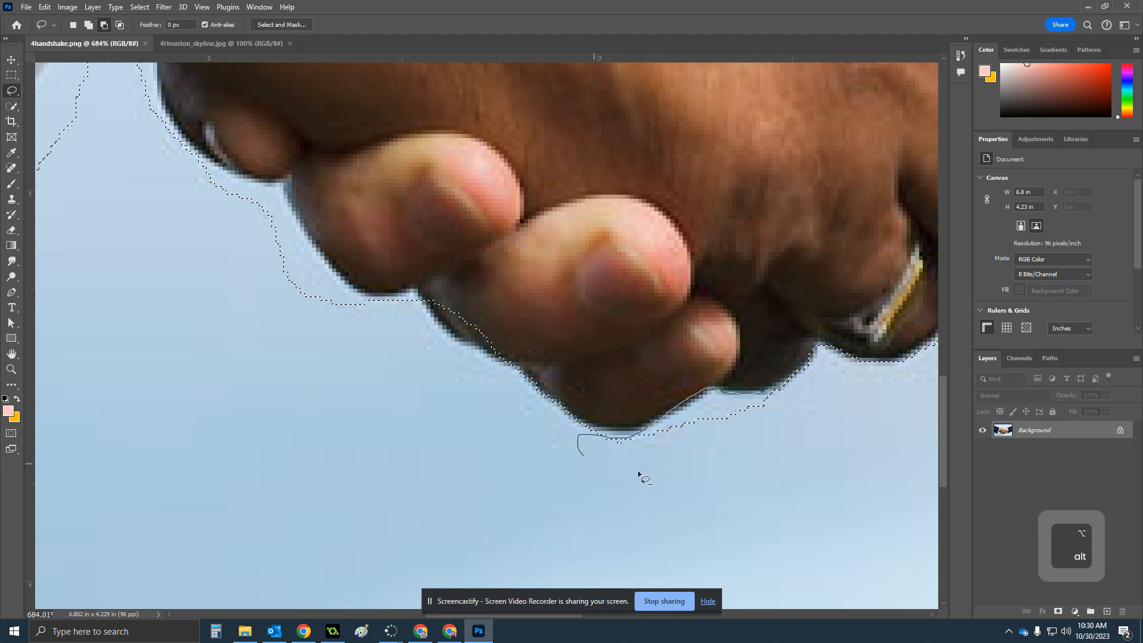
pyautogui.moveTo(638, 472); pyautogui.dragTo(770, 455)
pyautogui.moveTo(646, 441)
pyautogui.mouseDown()
pyautogui.moveTo(586, 425)
pyautogui.moveTo(672, 455)
pyautogui.moveTo(662, 436)
pyautogui.moveTo(628, 454)
pyautogui.mouseUp()
# Add the missed dark edges along the underside of the lower pale fingers back into the selection
pyautogui.press('space')
pyautogui.moveTo(293, 364); pyautogui.dragTo(413, 431)
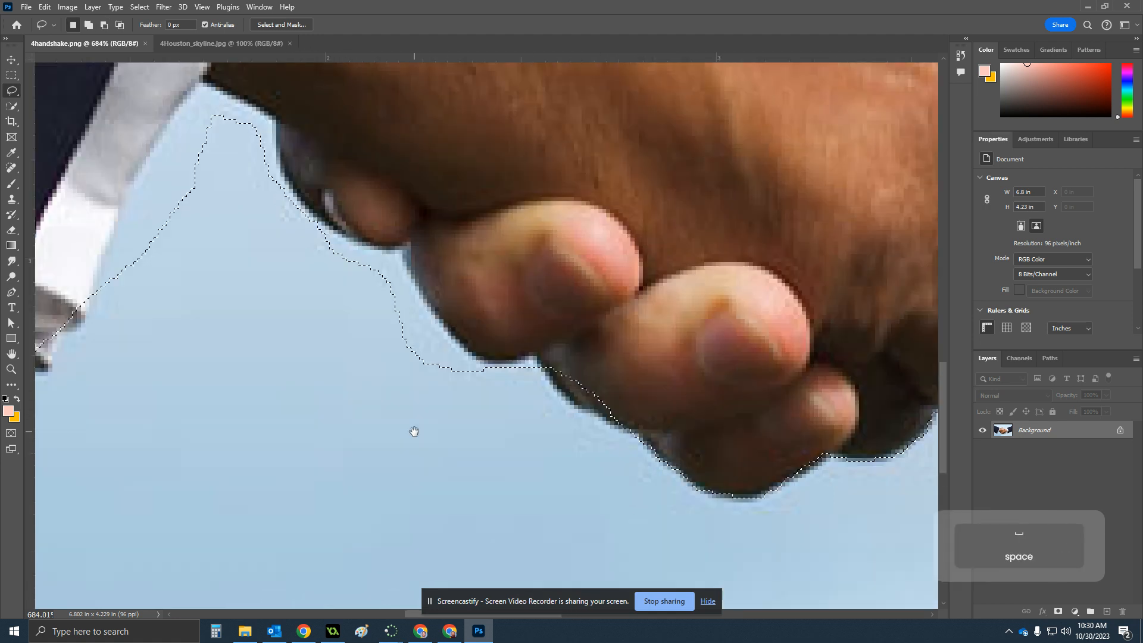
pyautogui.press('shift')
pyautogui.moveTo(540, 360)
pyautogui.mouseDown()
pyautogui.moveTo(571, 400)
pyautogui.moveTo(627, 420)
pyautogui.moveTo(646, 389)
pyautogui.moveTo(646, 367)
pyautogui.moveTo(490, 365)
pyautogui.mouseUp()
# Subtract the sky along the underside of the remaining pale fingers, following their curves up toward the wrist
pyautogui.press('alt')
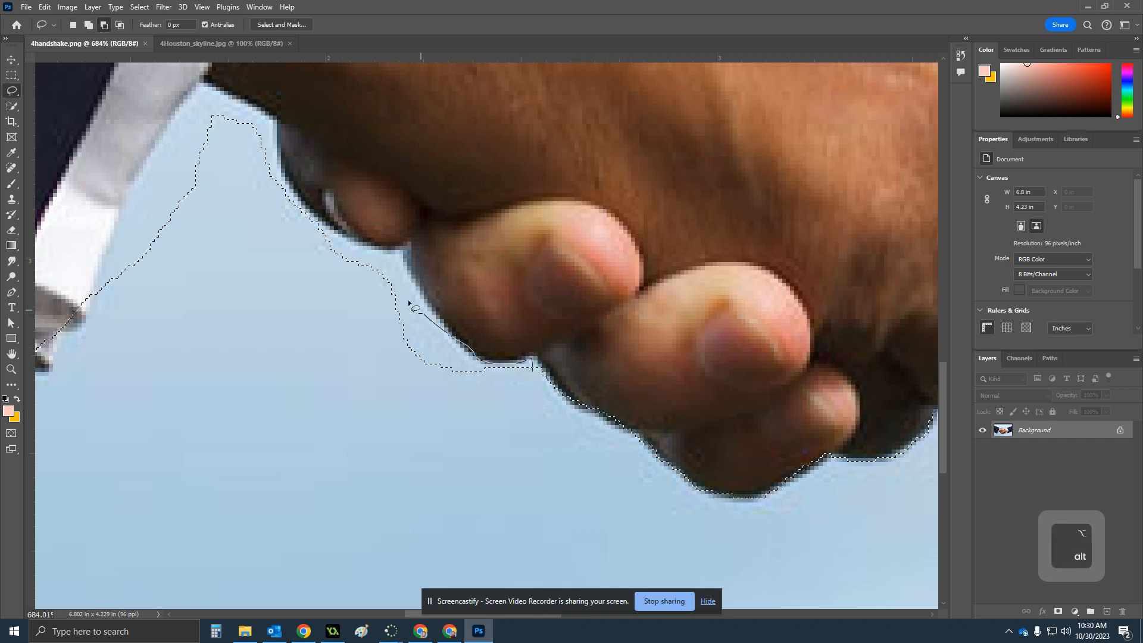
pyautogui.moveTo(489, 412); pyautogui.dragTo(517, 410)
pyautogui.press('space')
pyautogui.moveTo(401, 377)
pyautogui.mouseDown()
pyautogui.moveTo(511, 472)
pyautogui.moveTo(554, 488)
pyautogui.mouseUp()
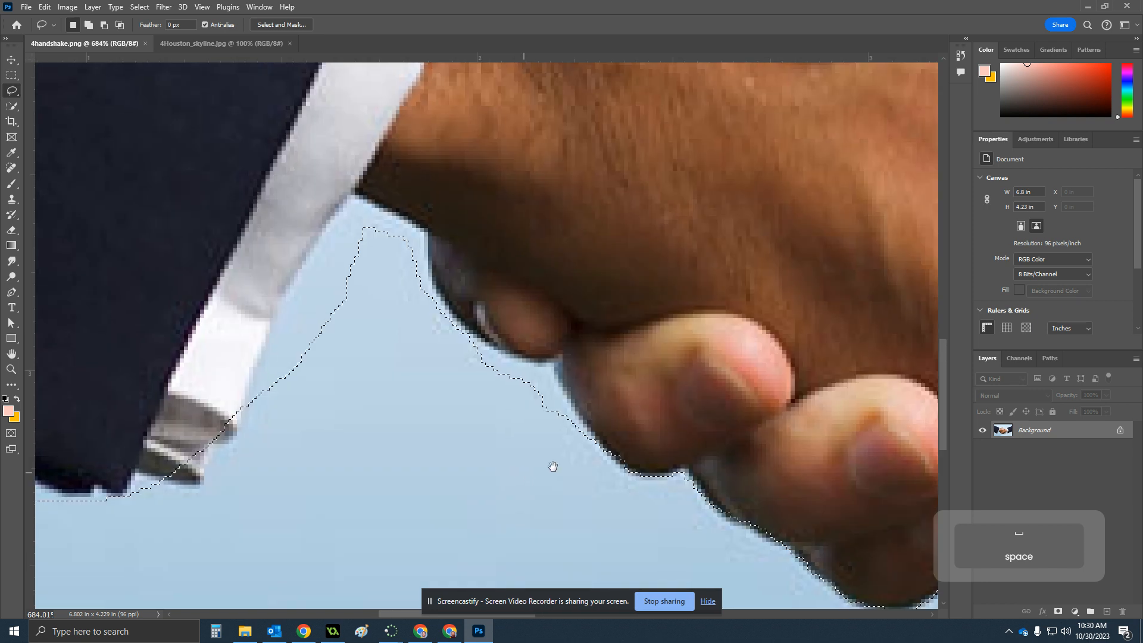
pyautogui.press('alt')
pyautogui.moveTo(597, 449)
pyautogui.mouseDown()
pyautogui.moveTo(568, 407)
pyautogui.moveTo(597, 444)
pyautogui.mouseUp()
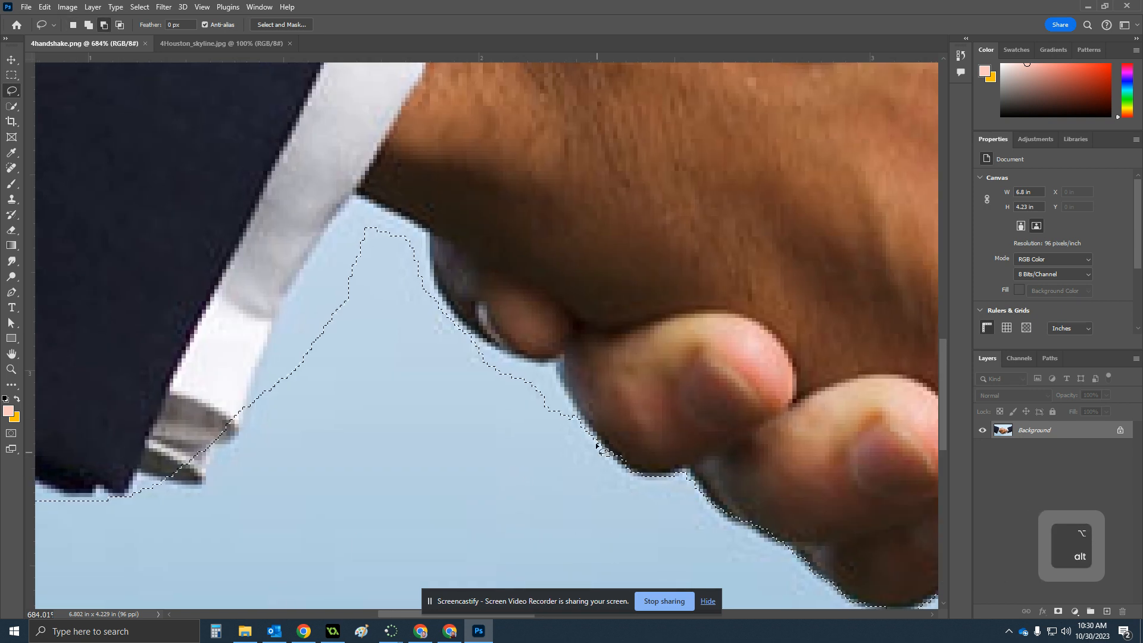
pyautogui.moveTo(568, 400); pyautogui.dragTo(558, 360)
pyautogui.moveTo(574, 461); pyautogui.dragTo(574, 461)
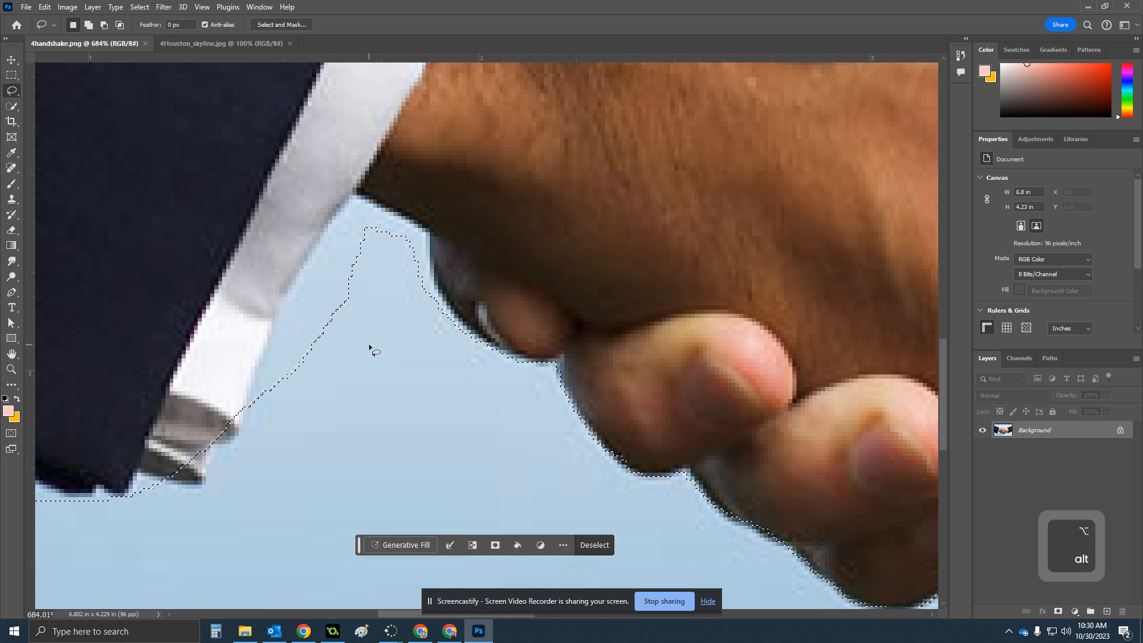
# Subtract the sky in the gap under the wrist, between the left shirt cuff and the curled fingers
pyautogui.press('space')
pyautogui.moveTo(369, 345); pyautogui.dragTo(501, 434)
pyautogui.press('alt')
pyautogui.moveTo(583, 416); pyautogui.dragTo(557, 339)
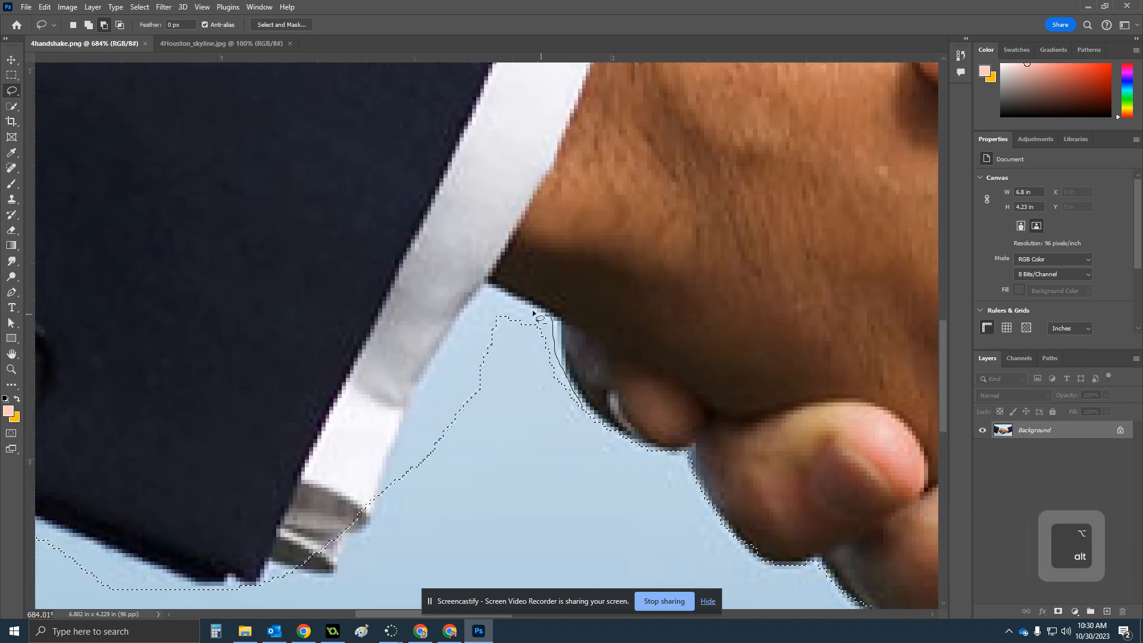
pyautogui.moveTo(411, 388)
pyautogui.mouseDown()
pyautogui.moveTo(381, 450)
pyautogui.moveTo(382, 507)
pyautogui.moveTo(467, 476)
pyautogui.mouseUp()
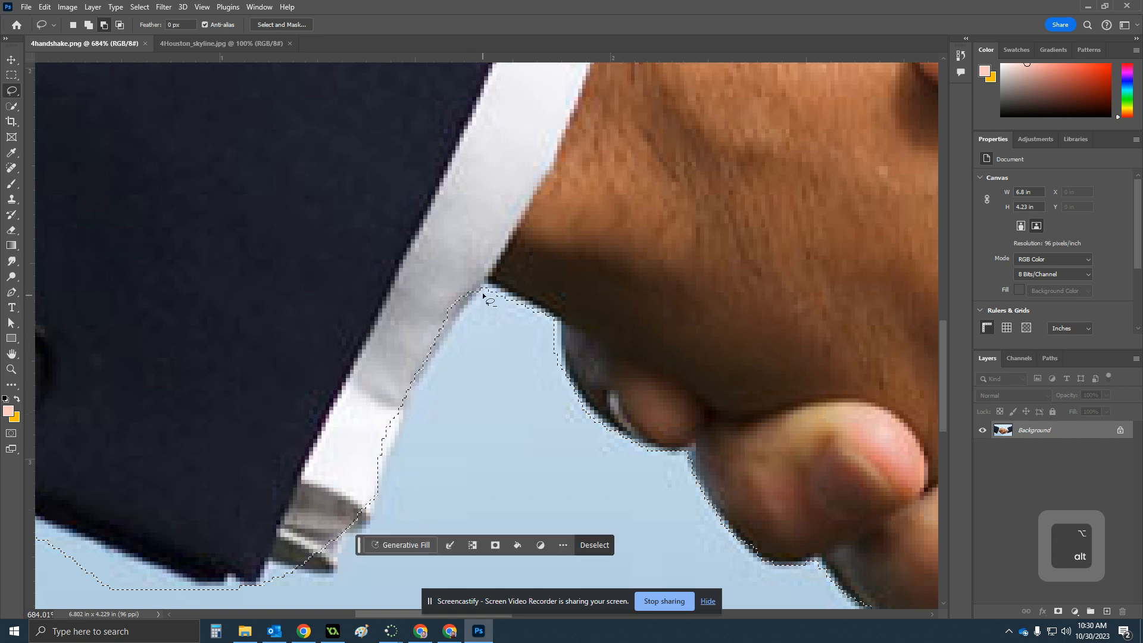
pyautogui.moveTo(485, 296); pyautogui.dragTo(509, 298)
pyautogui.moveTo(564, 332); pyautogui.dragTo(560, 376)
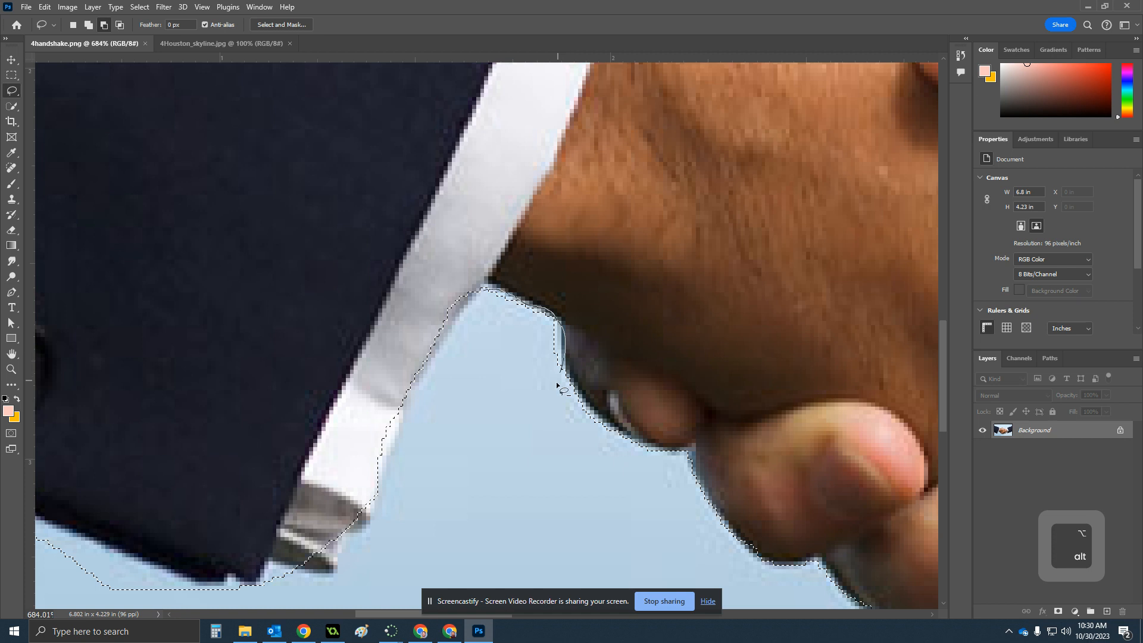
pyautogui.moveTo(489, 375); pyautogui.dragTo(491, 379)
# Add the missed strip along the left shirt cuff's outer edge back into the selection
pyautogui.moveTo(470, 290)
pyautogui.mouseDown()
pyautogui.moveTo(421, 352)
pyautogui.moveTo(377, 479)
pyautogui.mouseUp()
pyautogui.moveTo(472, 299); pyautogui.dragTo(427, 369)
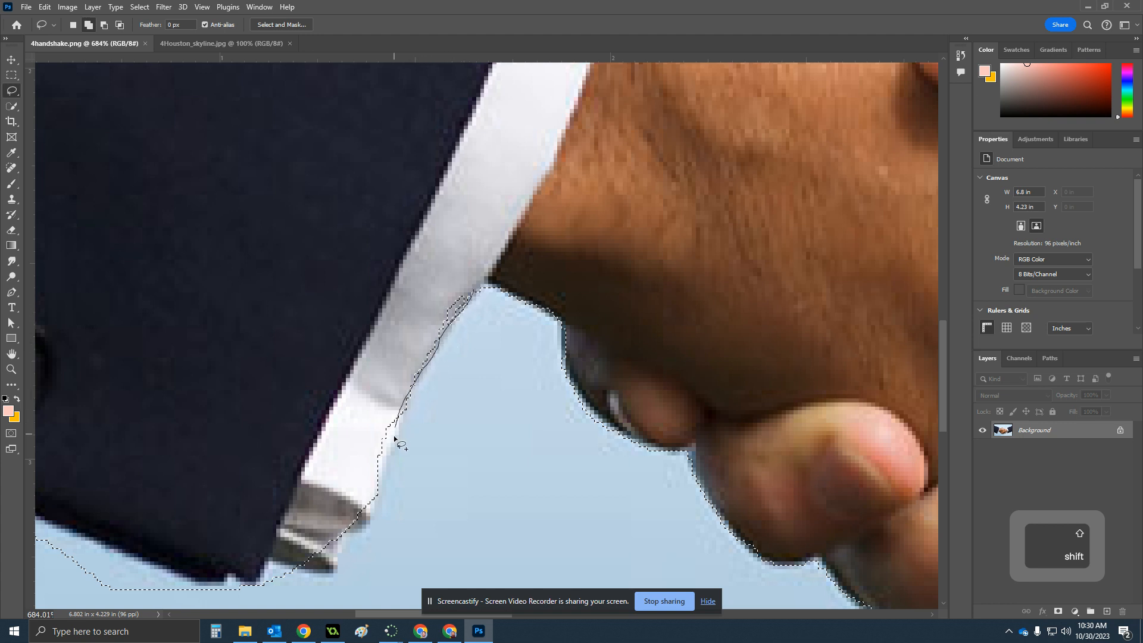
pyautogui.moveTo(362, 398)
pyautogui.mouseDown()
pyautogui.moveTo(465, 274)
pyautogui.moveTo(474, 291)
pyautogui.mouseUp()
# Add the missed folded bottom corner of the left shirt cuff to the selection
pyautogui.press('space')
pyautogui.moveTo(447, 436); pyautogui.dragTo(630, 250)
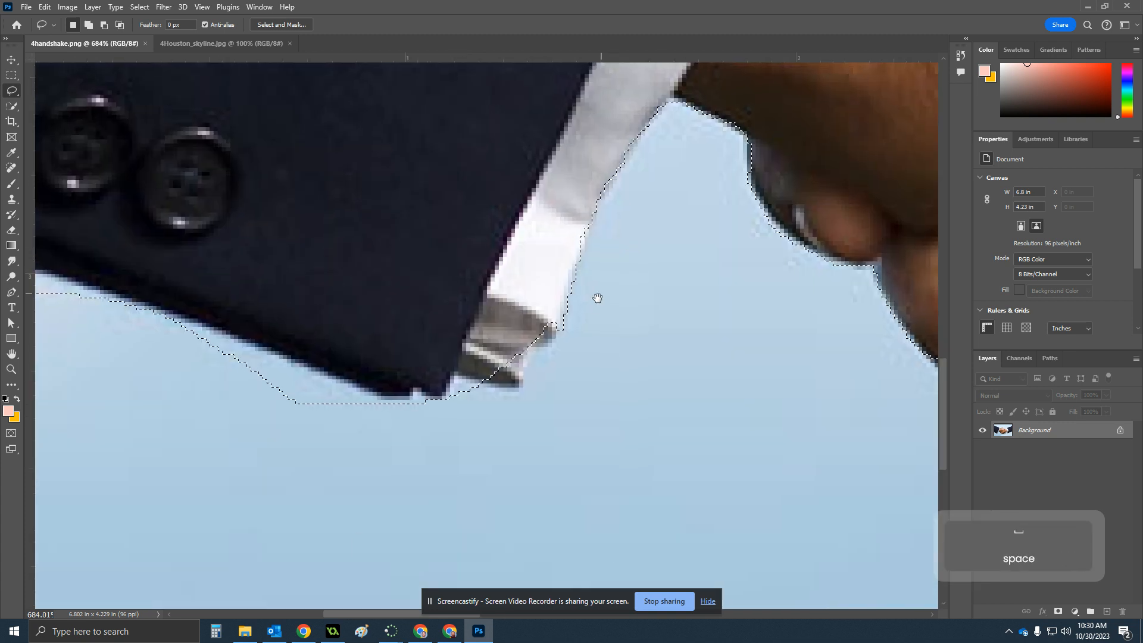
pyautogui.press('shift')
pyautogui.moveTo(502, 399)
pyautogui.mouseDown()
pyautogui.moveTo(475, 354)
pyautogui.moveTo(524, 380)
pyautogui.mouseUp()
# Subtract the sky below the left cuff and the left sleeve's lower edge, out to the image's left edge
pyautogui.press('alt')
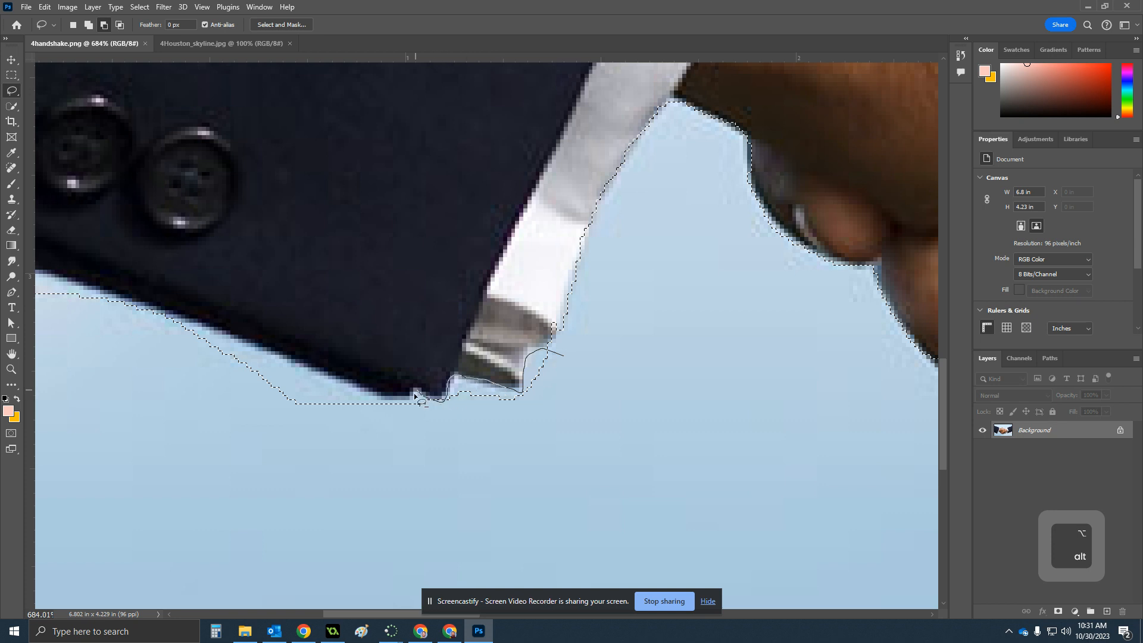
pyautogui.moveTo(498, 463); pyautogui.dragTo(451, 462)
pyautogui.press('space')
pyautogui.moveTo(350, 439)
pyautogui.mouseDown()
pyautogui.moveTo(557, 465)
pyautogui.moveTo(557, 408)
pyautogui.moveTo(398, 337)
pyautogui.moveTo(234, 284)
pyautogui.moveTo(205, 287)
pyautogui.moveTo(229, 411)
pyautogui.moveTo(366, 518)
pyautogui.moveTo(530, 519)
pyautogui.moveTo(554, 509)
pyautogui.mouseUp()
pyautogui.press('alt')
# Copy the selected arms and clasped hands and paste them into 4Houston_skyline.jpg
pyautogui.scroll(-10, 467, 401)
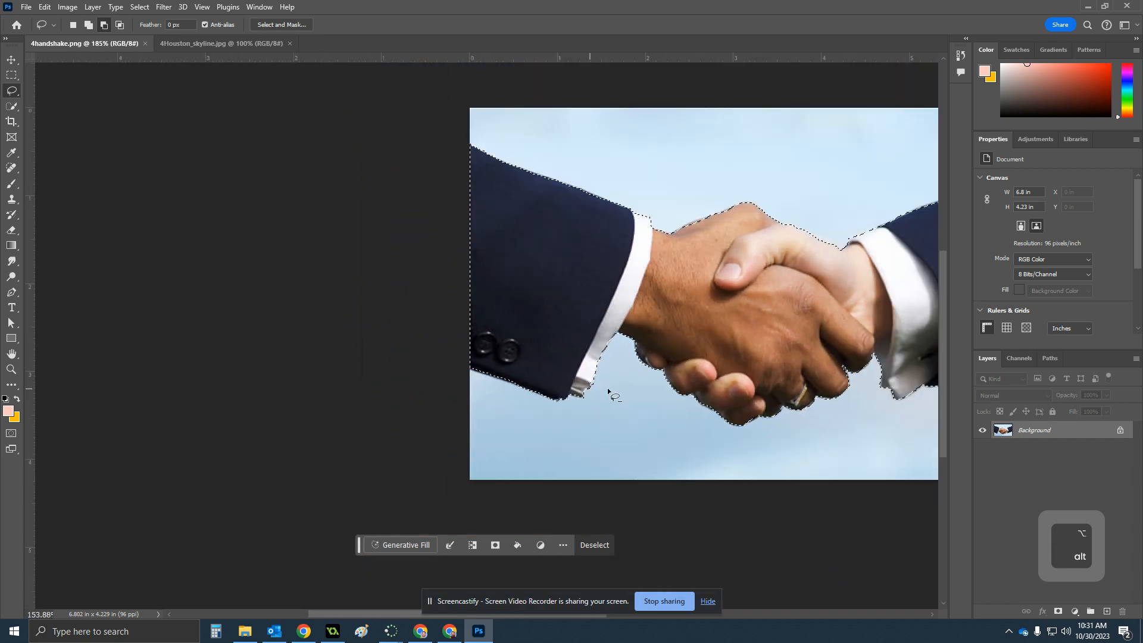
pyautogui.press('space')
pyautogui.moveTo(726, 457)
pyautogui.mouseDown()
pyautogui.moveTo(520, 441)
pyautogui.moveTo(493, 453)
pyautogui.mouseUp()
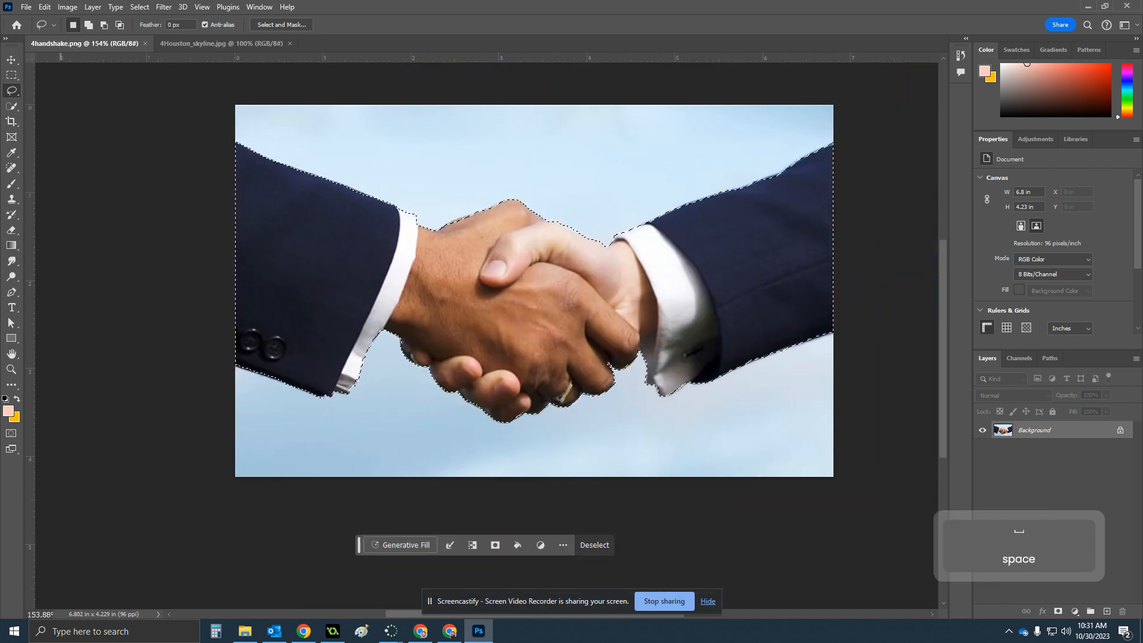
pyautogui.click(43, 7)
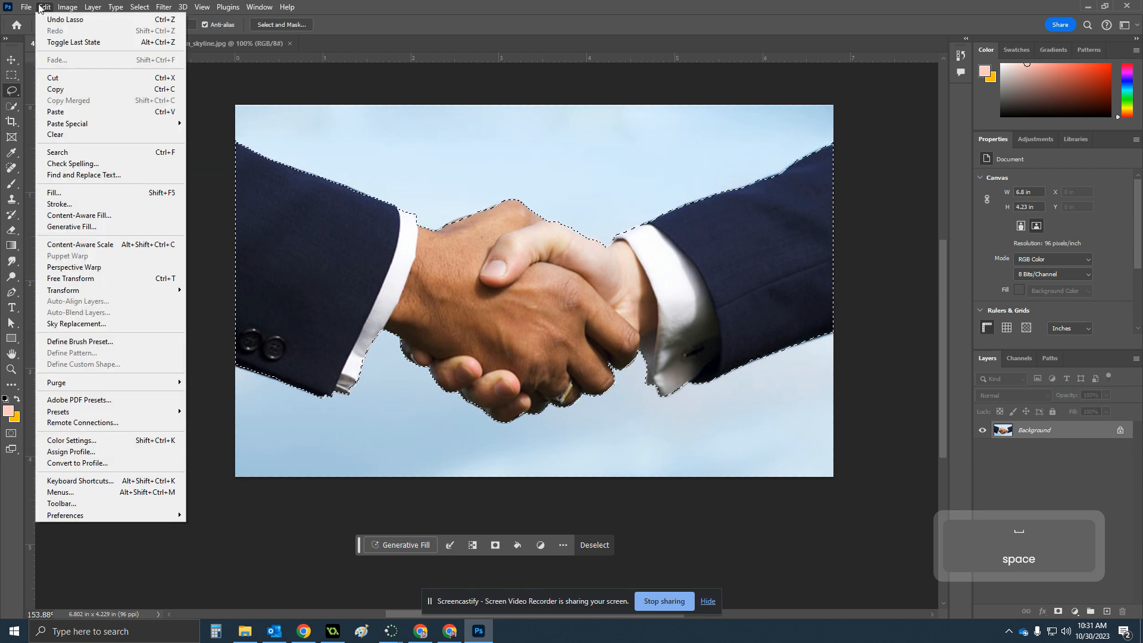
pyautogui.click(52, 89)
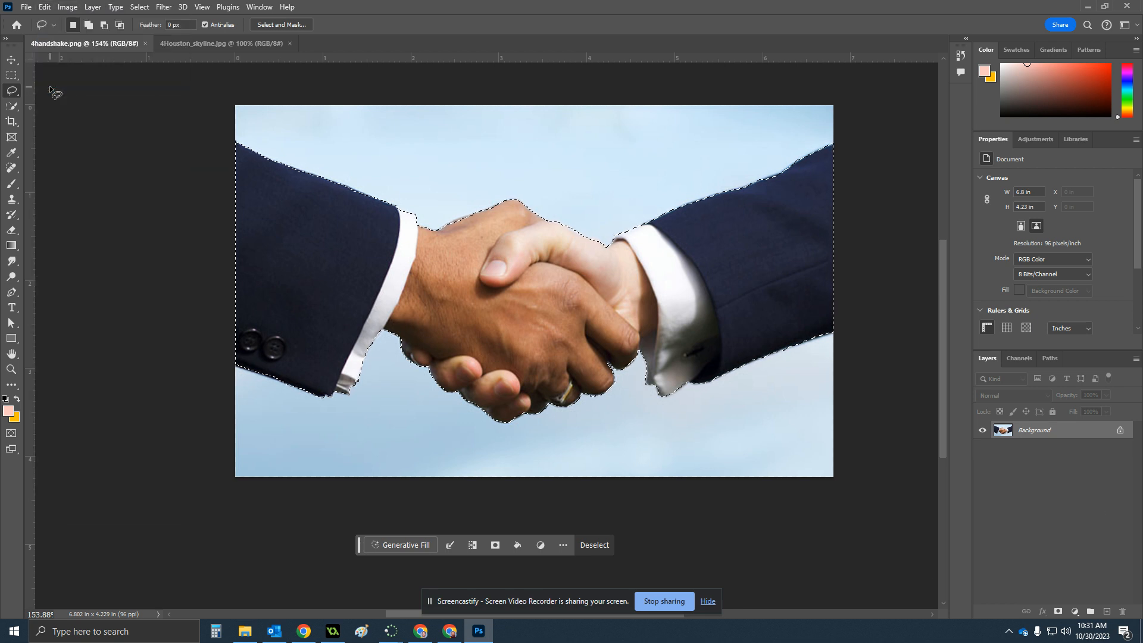
pyautogui.click(195, 43)
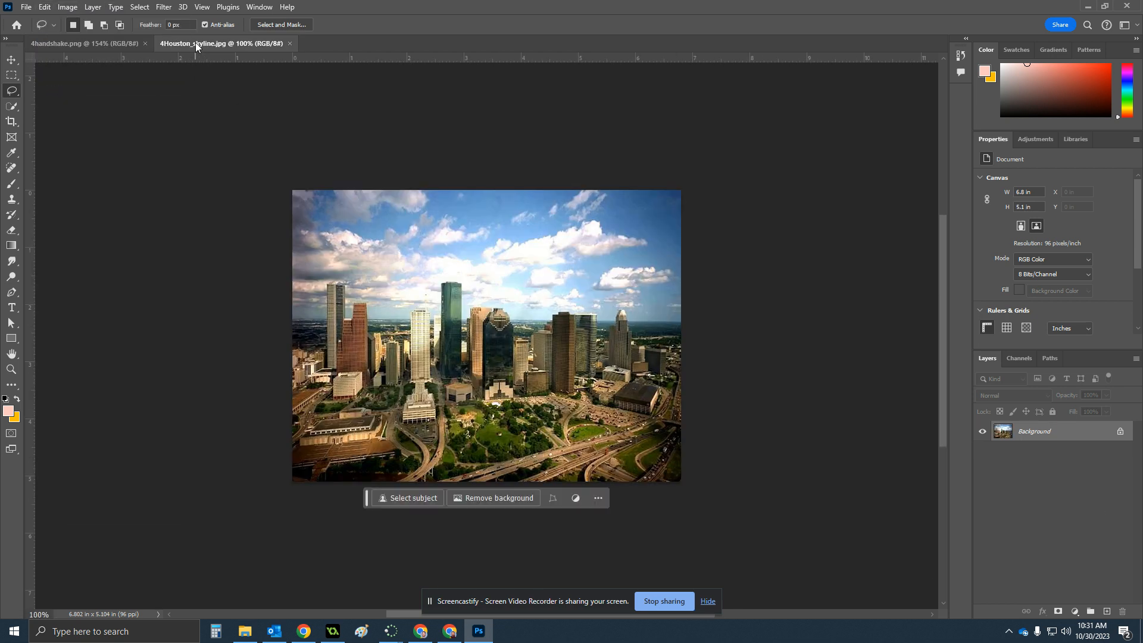
pyautogui.click(45, 8)
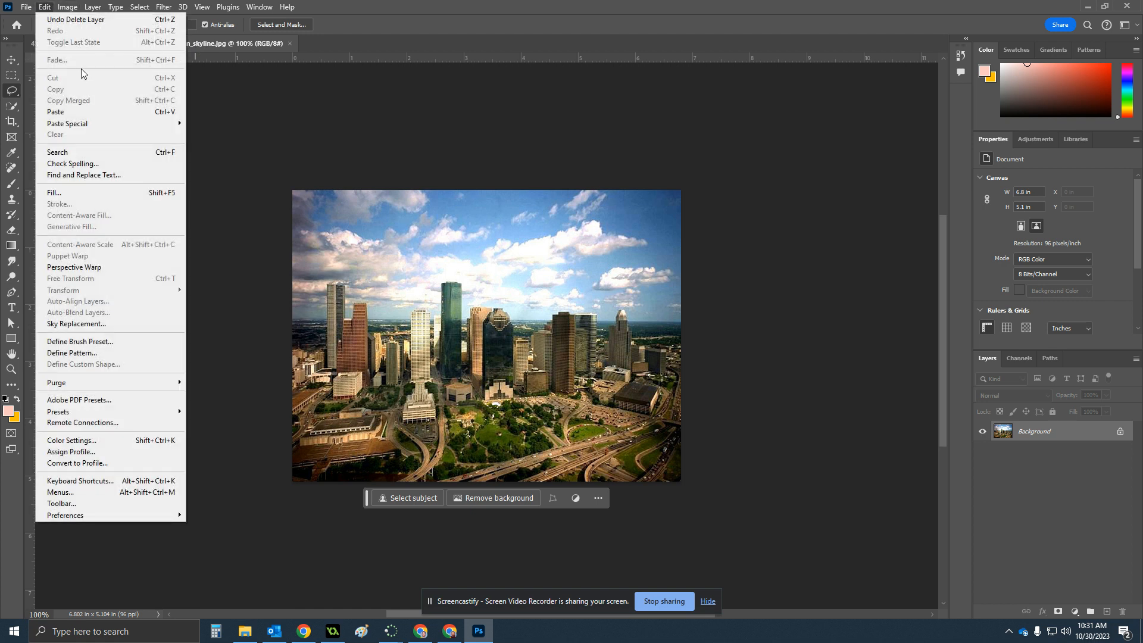
pyautogui.click(87, 108)
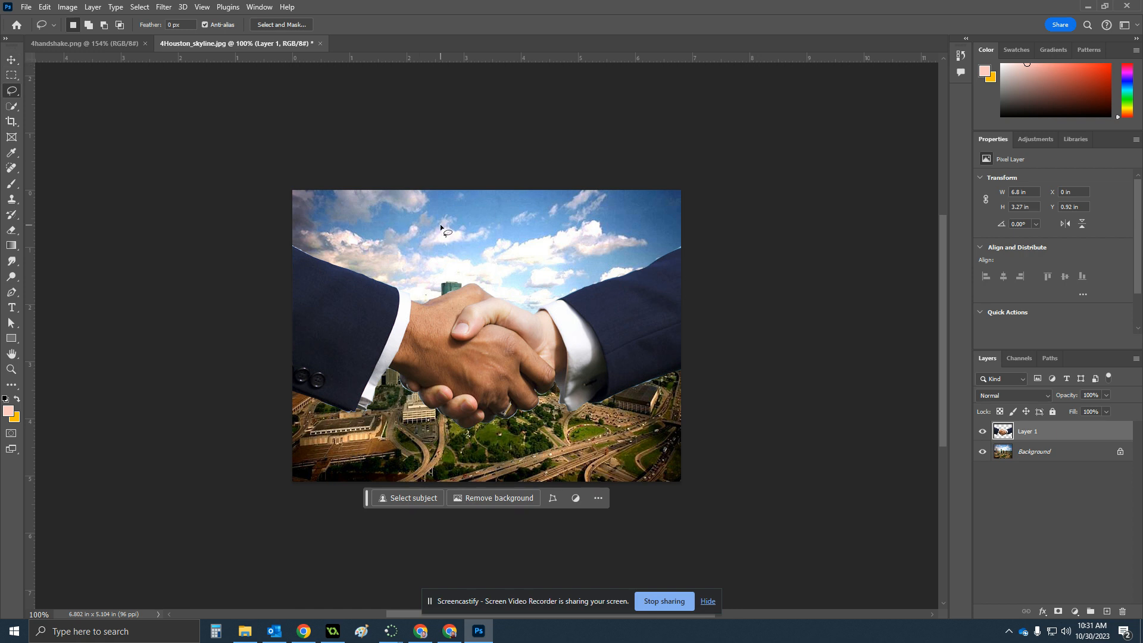
# Move the pasted handshake layer straight down over the lower skyline, to a Y position of about 1.82 in
pyautogui.press('Down')
pyautogui.click(12, 60)
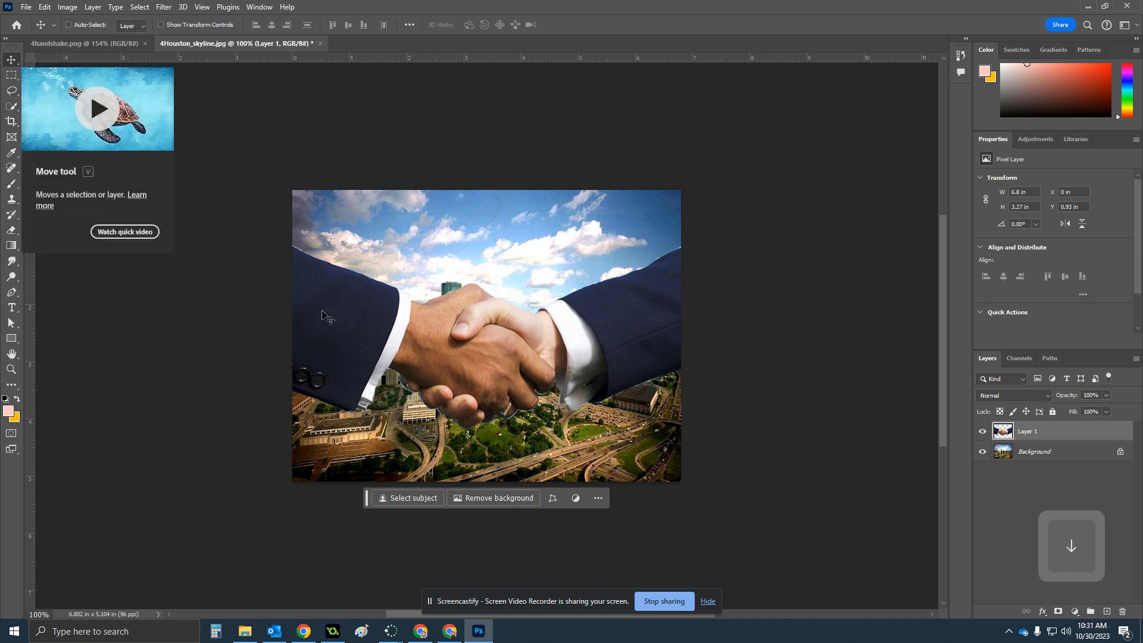
pyautogui.press('Down')
pyautogui.press('Down')
pyautogui.press('Down')
pyautogui.press('Down')
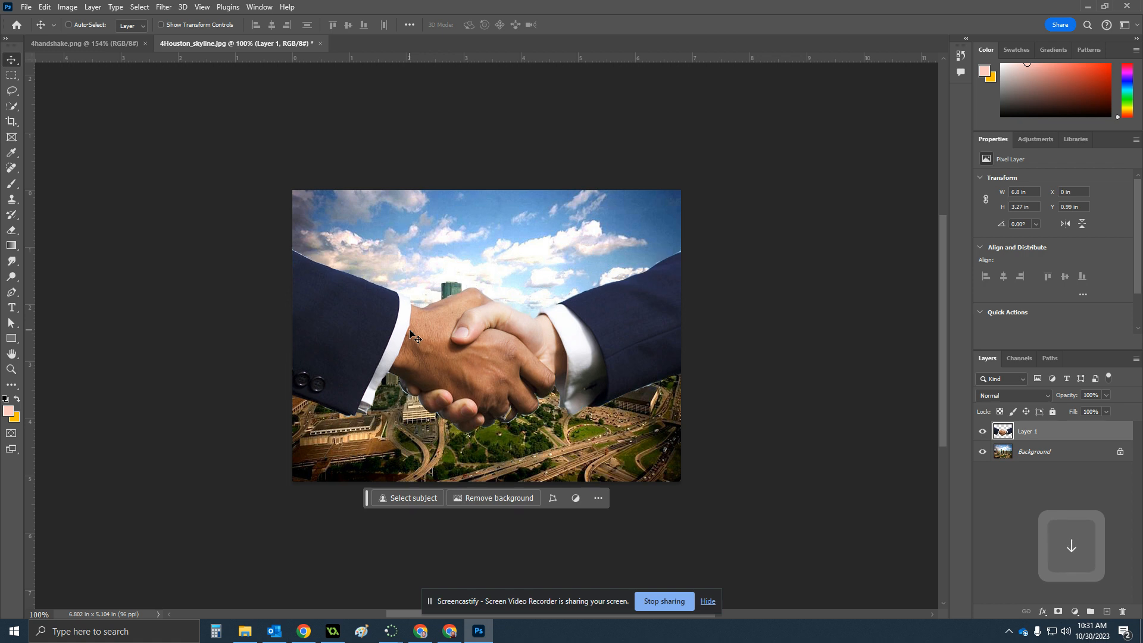
pyautogui.hotkey('shift', 'Down')
pyautogui.hotkey('shift', 'Down')
pyautogui.hotkey('shift', 'Down')
pyautogui.hotkey('shift', 'Down')
pyautogui.hotkey('shift', 'Down')
pyautogui.hotkey('shift', 'Down')
pyautogui.hotkey('shift', 'Down')
pyautogui.hotkey('shift', 'Down')
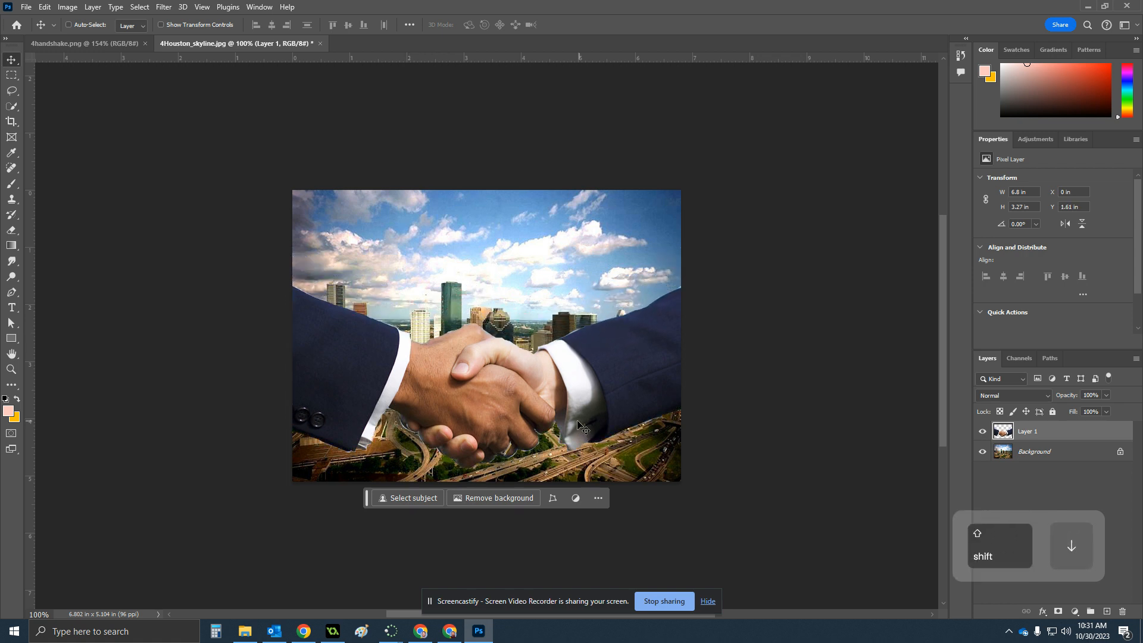
pyautogui.hotkey('shift', 'Down')
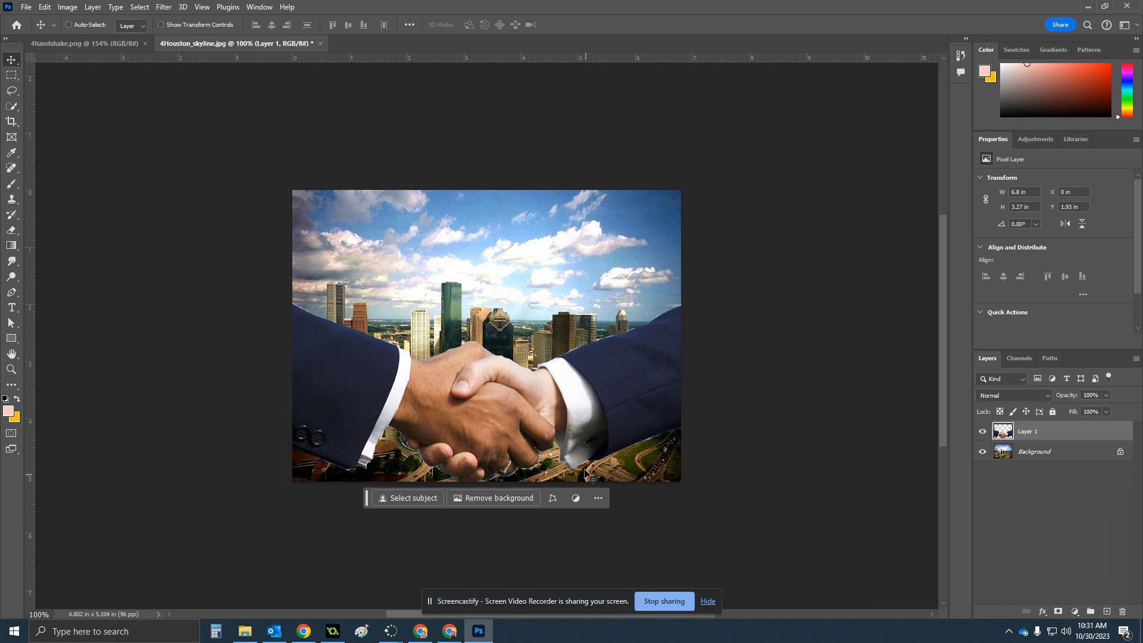
pyautogui.hotkey('shift', 'Up')
pyautogui.hotkey('shift', 'Up')
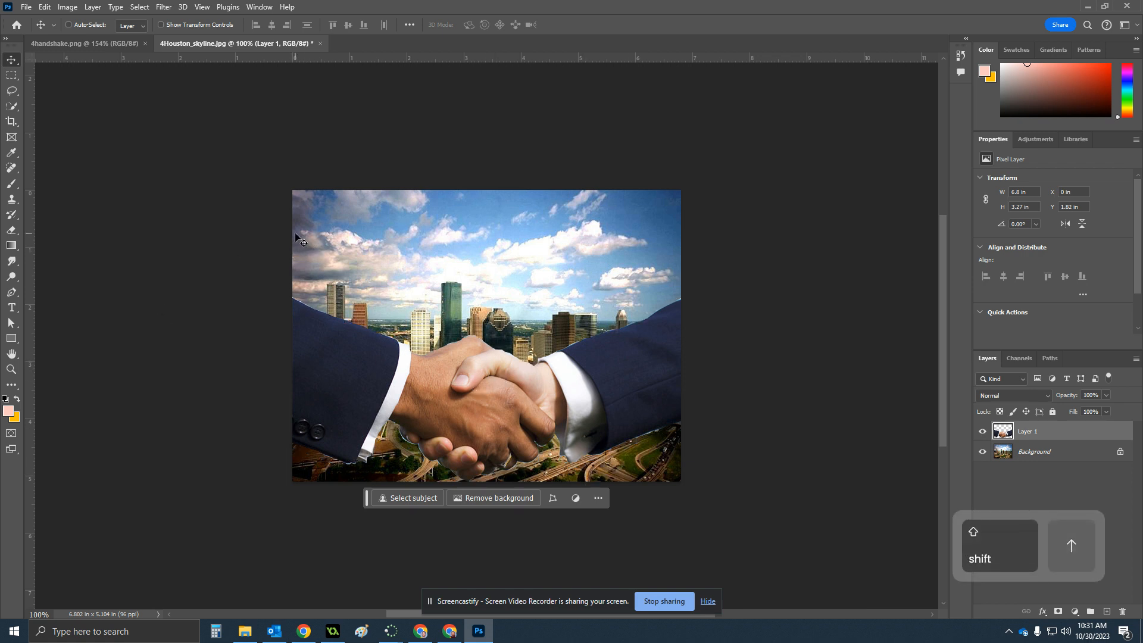
# Export the composite as a PNG named 4Houston_skylineDONE.png in the Downloads folder
pyautogui.click(25, 6)
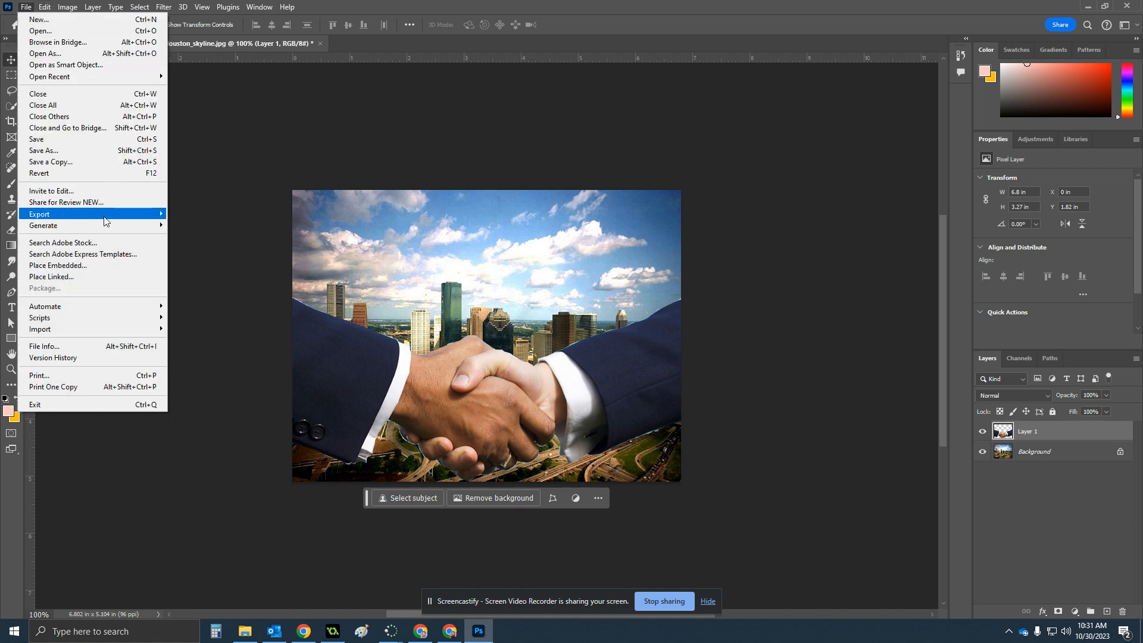
pyautogui.moveTo(119, 216)
pyautogui.click(216, 215)
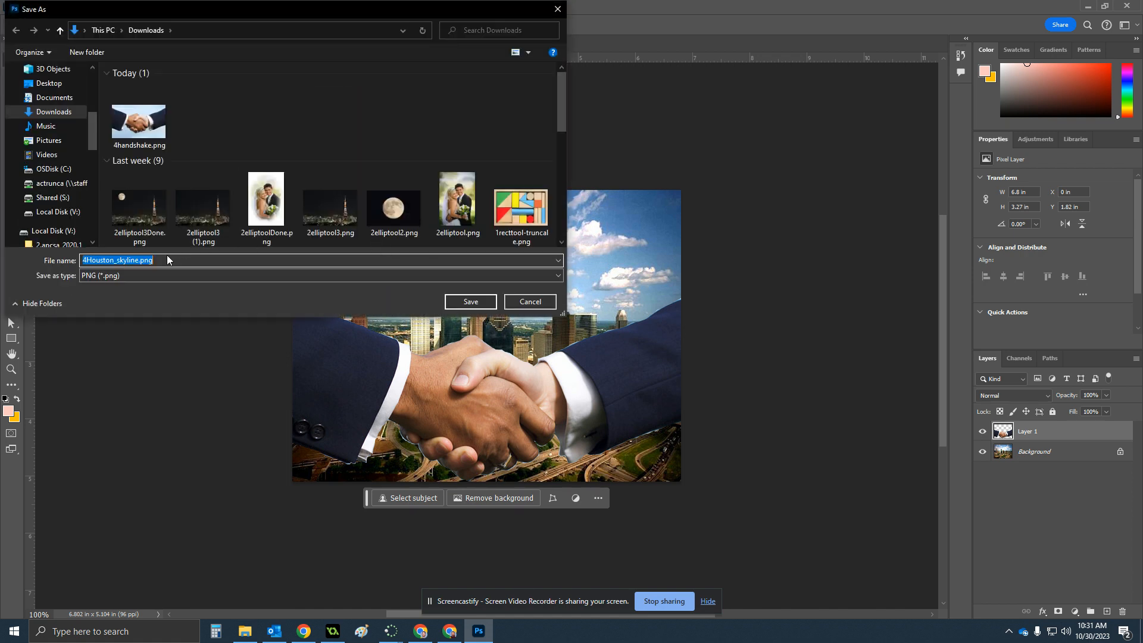
pyautogui.click(143, 258)
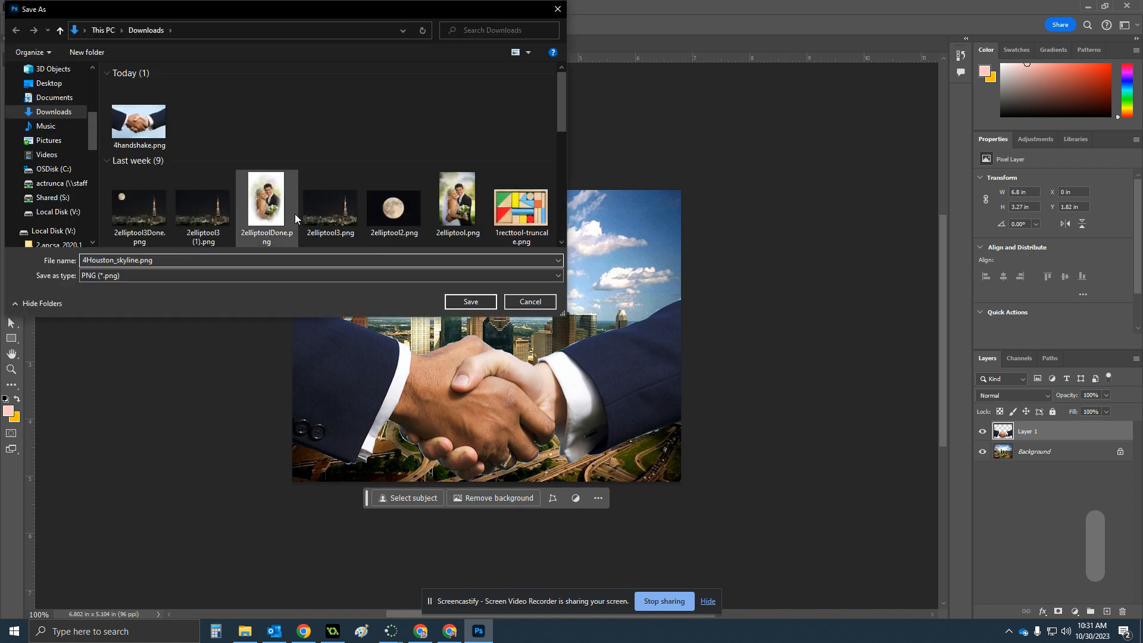
pyautogui.write('DONE')
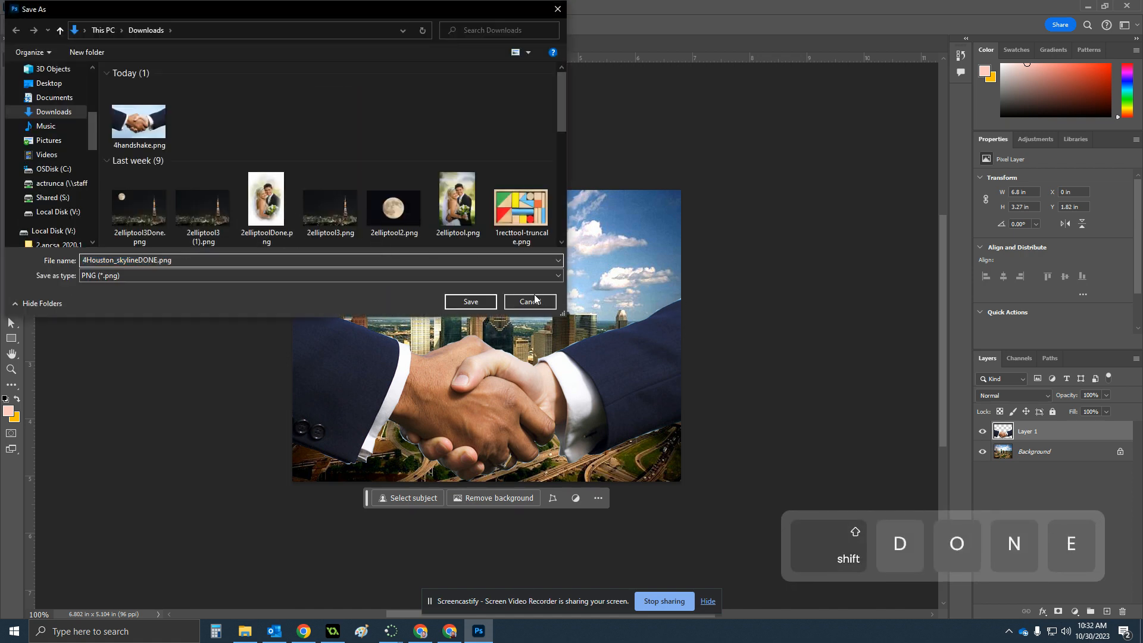
pyautogui.click(471, 301)
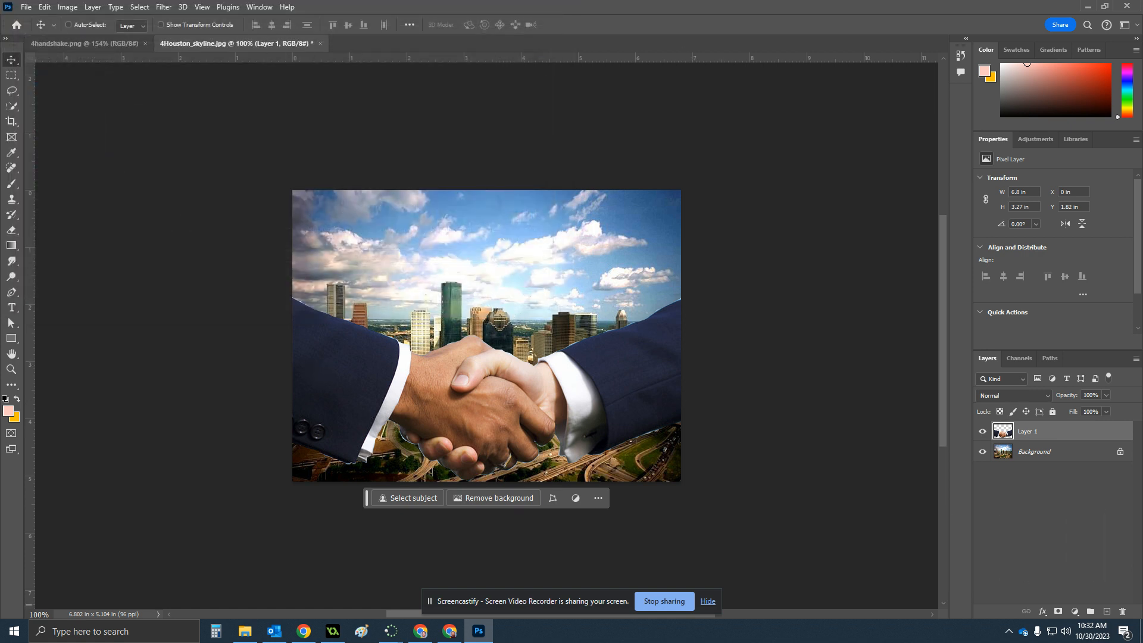
# Switch to the Chrome window showing the Google Classroom classwork page
pyautogui.click(431, 633)
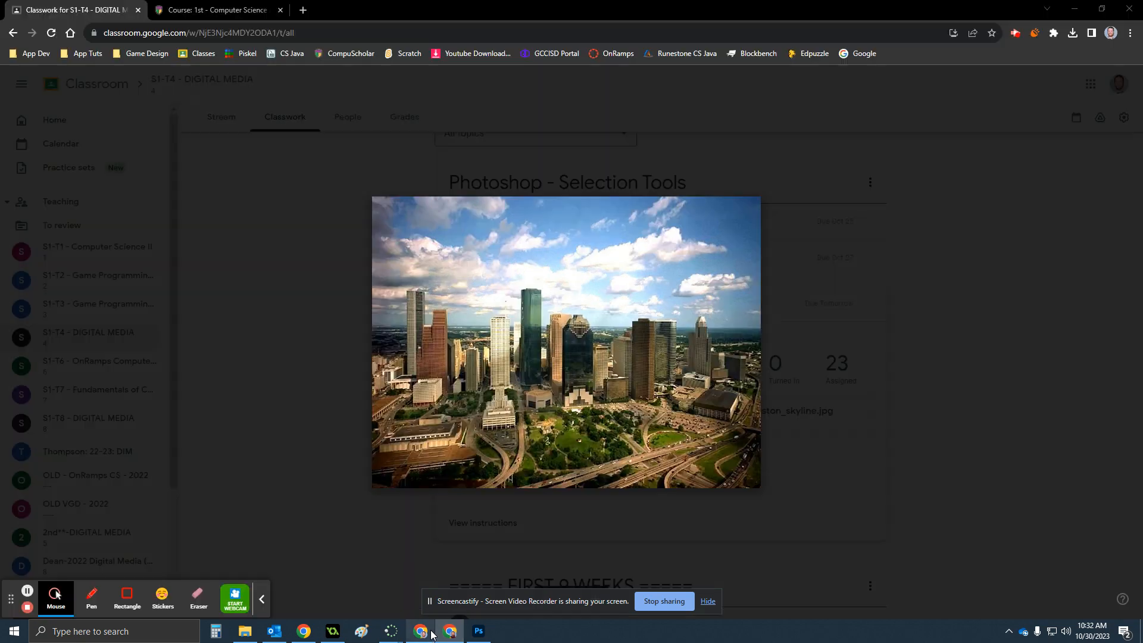